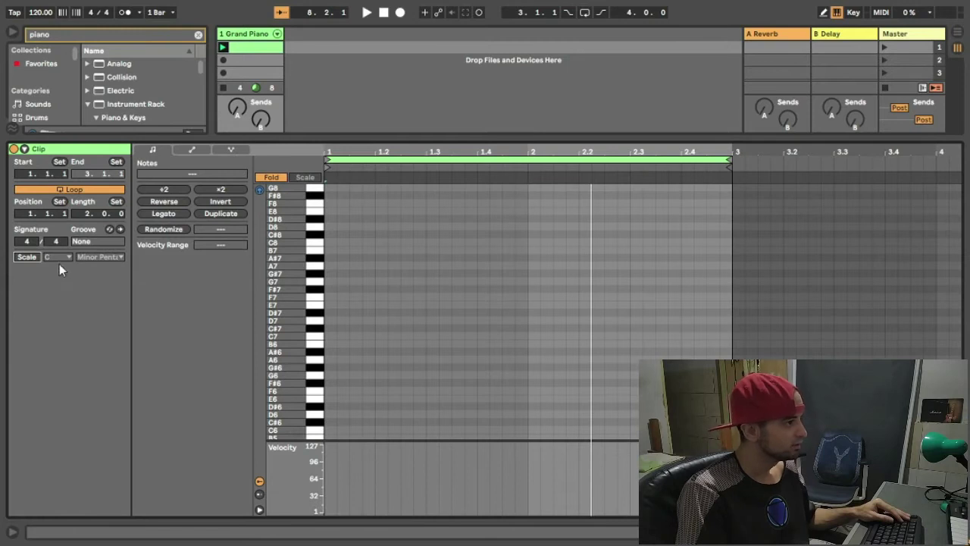
# Step: Set the clip's scale to C Major and turn on scale highlighting
pyautogui.click(58, 257)
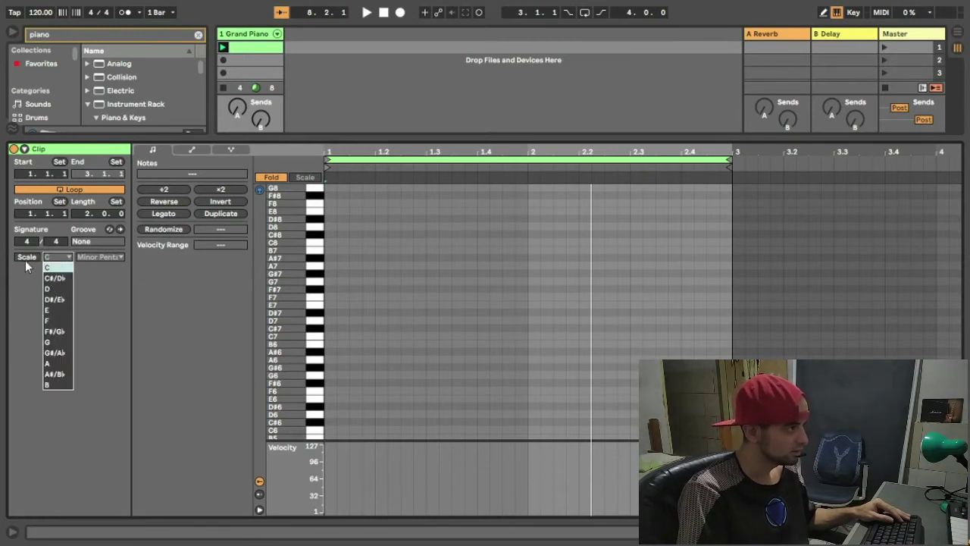
pyautogui.click(56, 263)
pyautogui.click(55, 258)
pyautogui.click(55, 267)
pyautogui.click(88, 259)
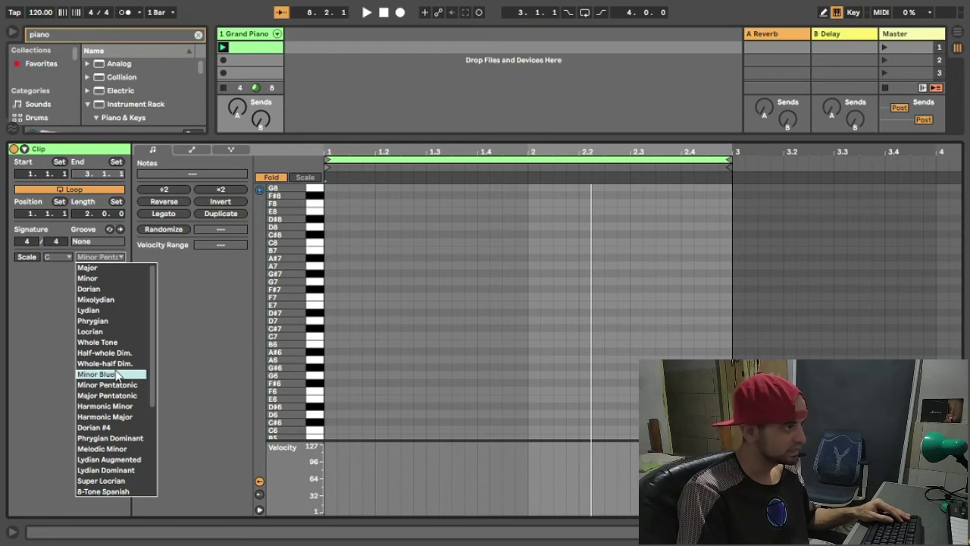
pyautogui.click(86, 268)
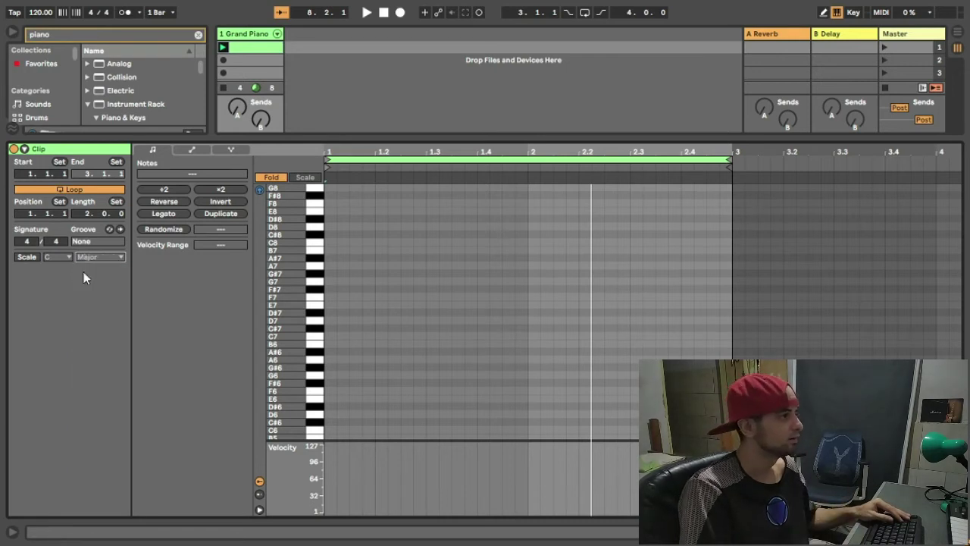
pyautogui.click(25, 258)
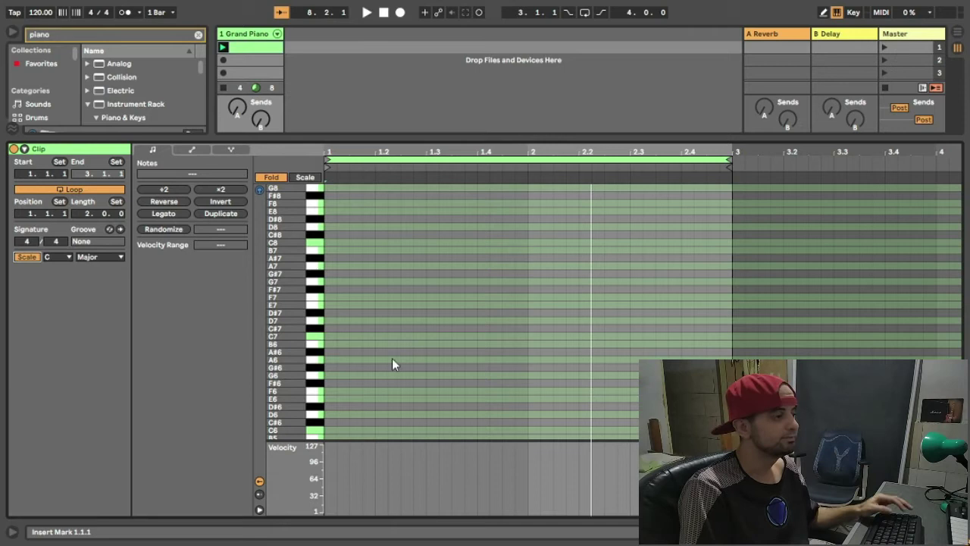
# Step: Unfold the piano roll, add a note at the start of the clip and transpose it an octave down to C4
pyautogui.moveTo(334, 155); pyautogui.dragTo(346, 307)
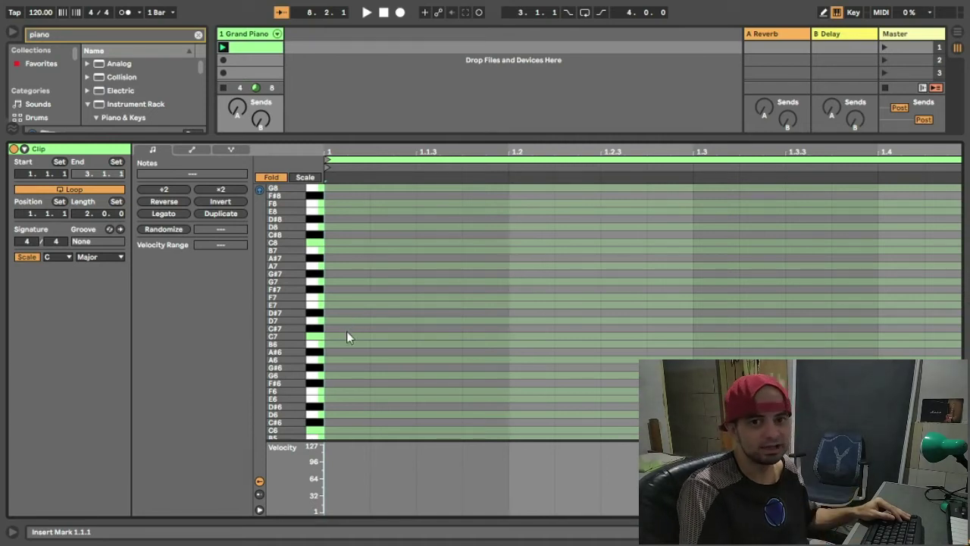
pyautogui.press('f')
pyautogui.doubleClick(356, 303)
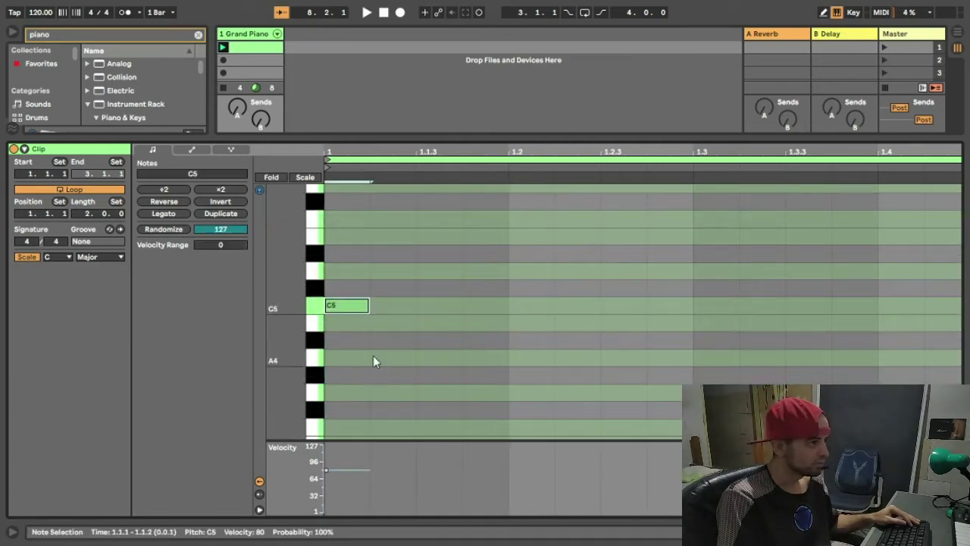
pyautogui.scroll(2, 374, 355)
pyautogui.scroll(-1, 360, 337)
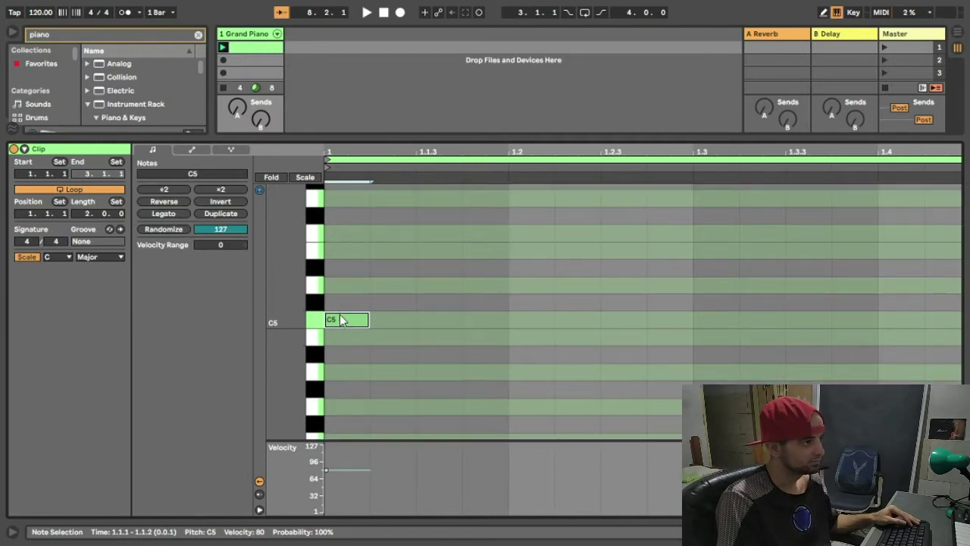
pyautogui.hotkey('shift', 'Down')
# Step: Add ascending notes D4, E4, F4 and G4 at 1.1.3, 1.2, 1.2.3 and 1.3
pyautogui.doubleClick(436, 325)
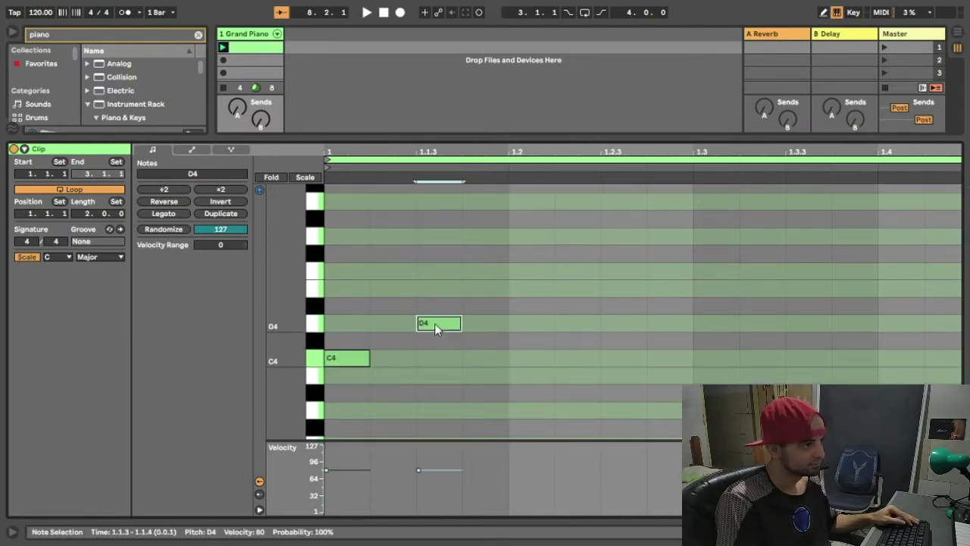
pyautogui.doubleClick(521, 289)
pyautogui.doubleClick(616, 271)
pyautogui.click(697, 239)
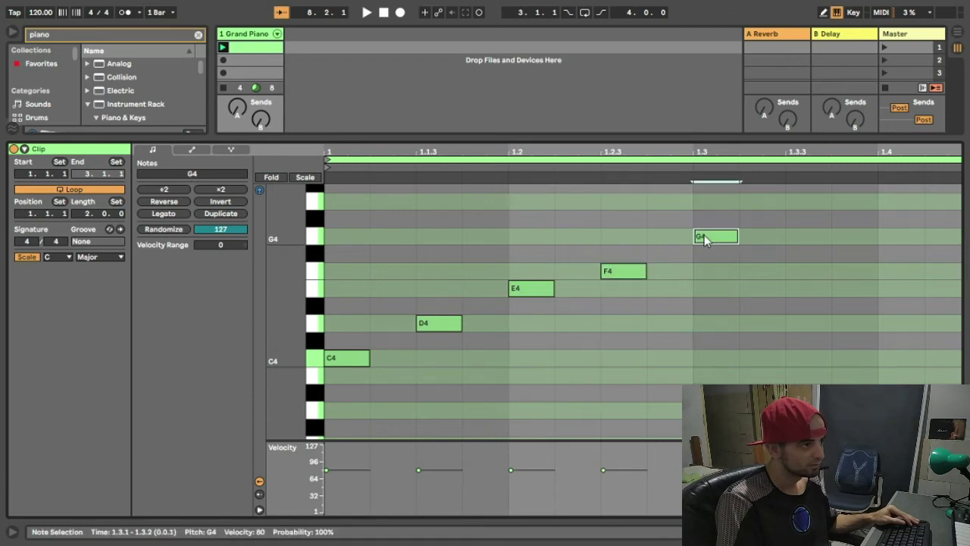
pyautogui.doubleClick(704, 236)
# Step: Complete the ascending scale with A4 at 1.3.3, B4 at 1.4 and C5 at 1.4.3
pyautogui.doubleClick(804, 232)
pyautogui.click(887, 227)
pyautogui.doubleClick(891, 221)
pyautogui.click(934, 199)
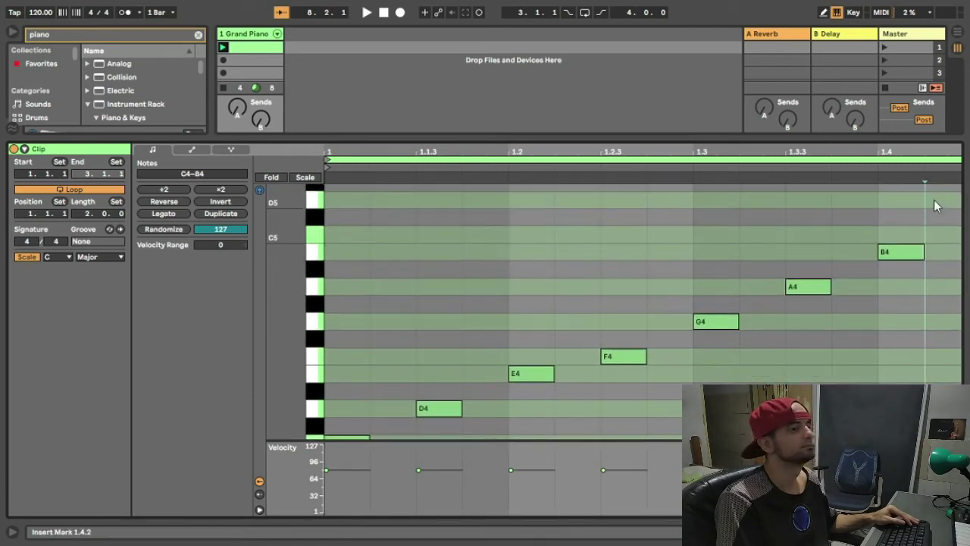
pyautogui.doubleClick(938, 199)
pyautogui.moveTo(731, 156); pyautogui.dragTo(567, 156)
pyautogui.moveTo(685, 201); pyautogui.dragTo(713, 235)
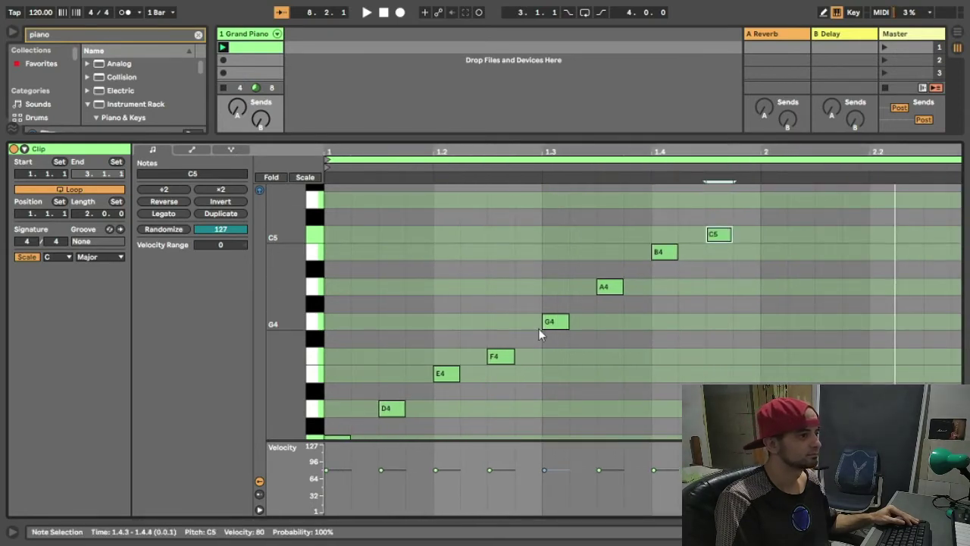
# Step: Play back the C major scale in the clip
pyautogui.scroll(-1, 475, 347)
pyautogui.press('space')
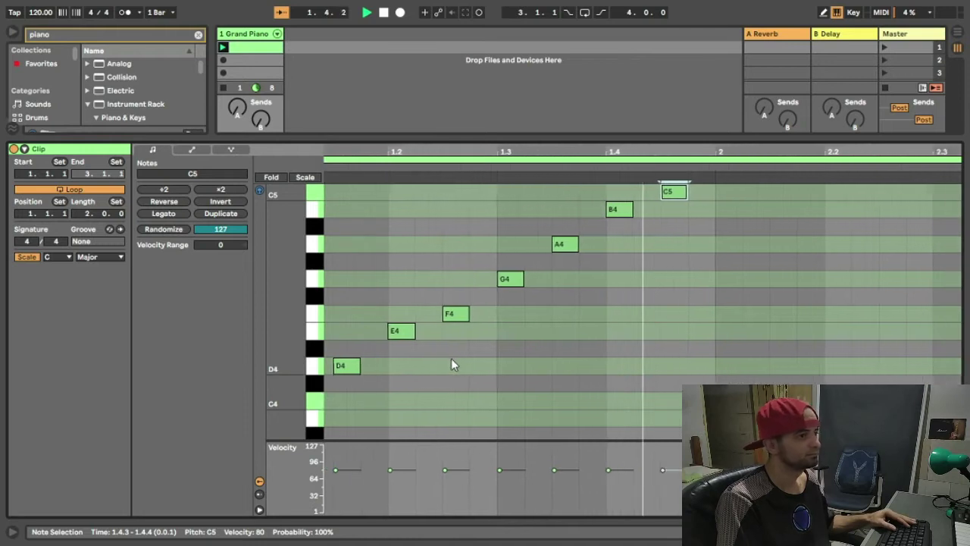
pyautogui.moveTo(391, 151); pyautogui.dragTo(503, 155)
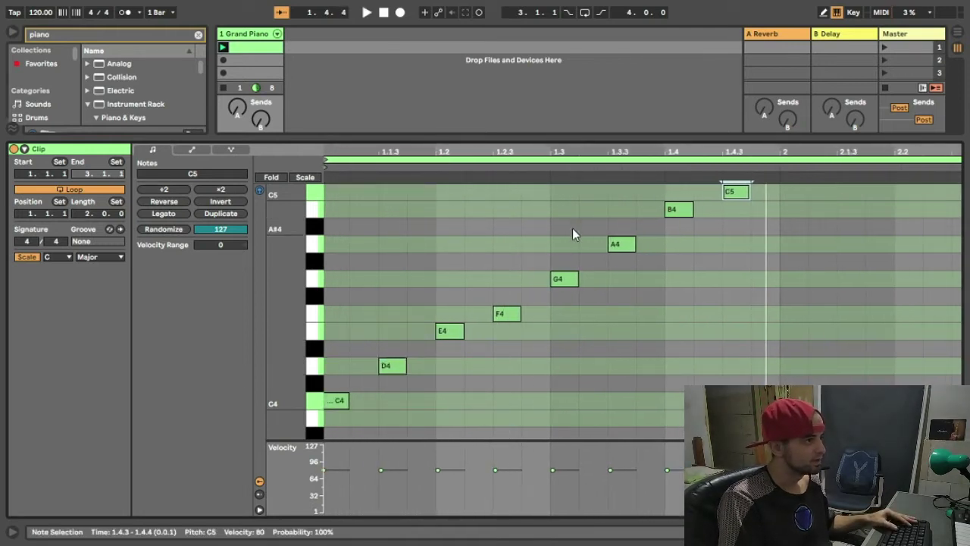
# Step: Change the clip's scale to Minor and lower the E4 note to E♭4
pyautogui.click(109, 259)
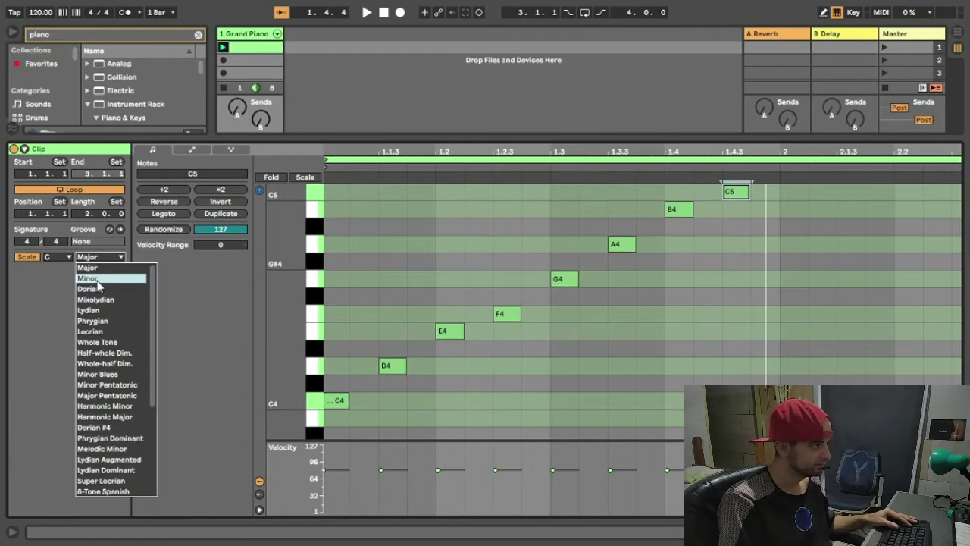
pyautogui.click(85, 278)
pyautogui.scroll(-2, 382, 358)
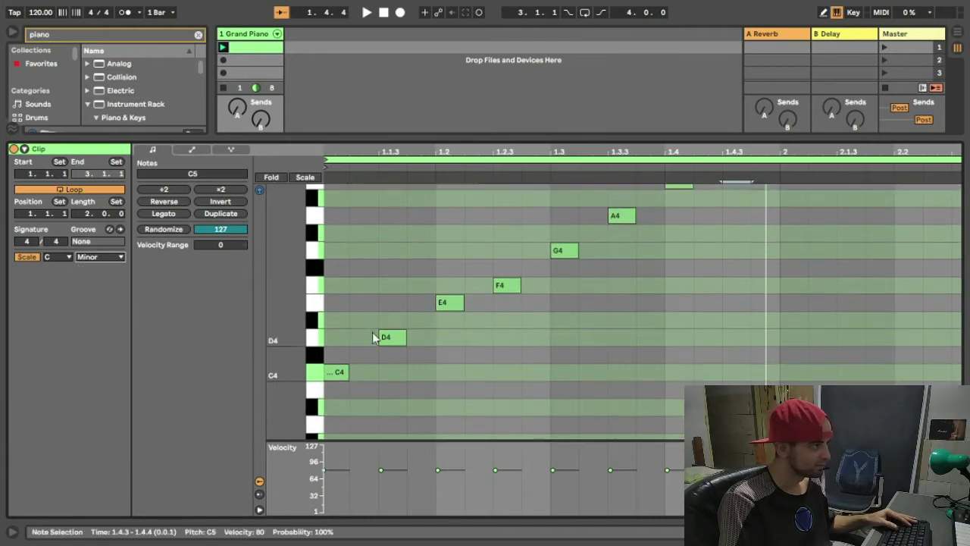
pyautogui.moveTo(395, 322)
pyautogui.mouseDown()
pyautogui.moveTo(396, 313)
pyautogui.moveTo(395, 323)
pyautogui.mouseUp()
pyautogui.moveTo(446, 289); pyautogui.dragTo(453, 313)
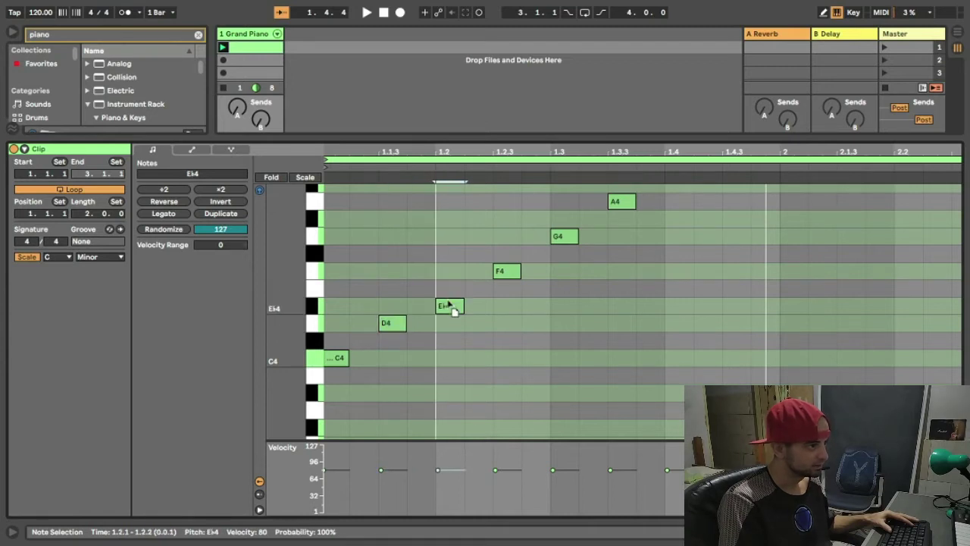
# Step: Lower the A4 note to A♭4 and the B4 note to B♭4 to fit the minor scale
pyautogui.scroll(3, 660, 319)
pyautogui.press('space')
pyautogui.press('space')
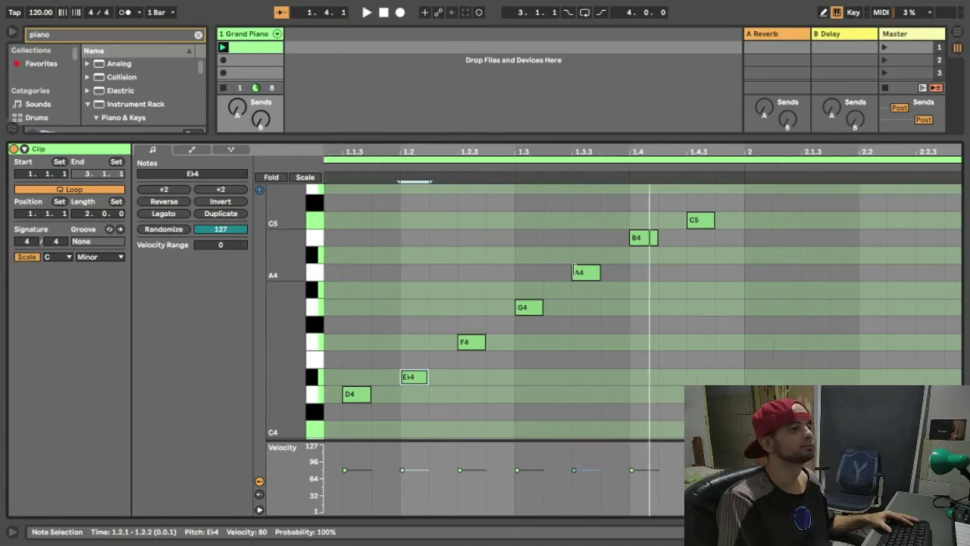
pyautogui.moveTo(576, 272); pyautogui.dragTo(579, 290)
pyautogui.moveTo(642, 241); pyautogui.dragTo(642, 255)
# Step: Play back the C minor scale in the clip
pyautogui.press('space')
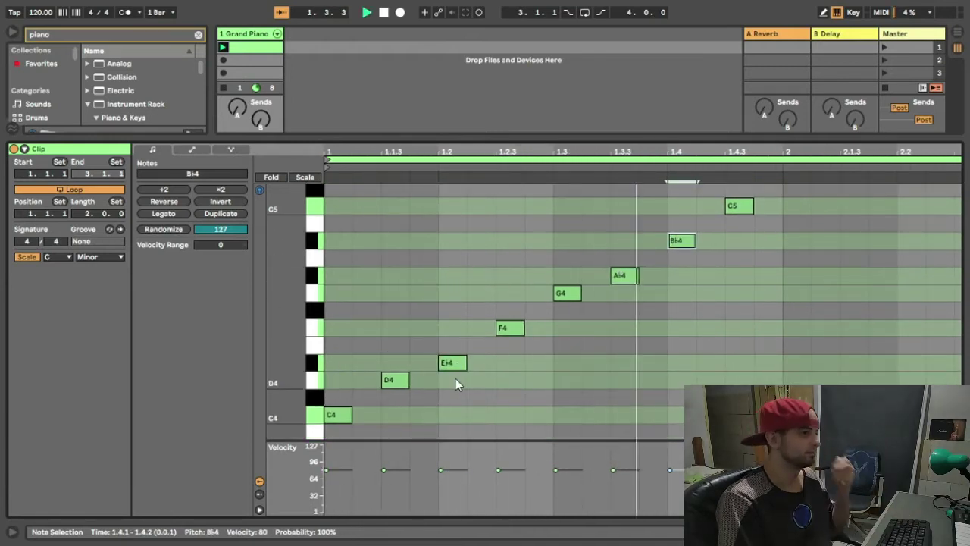
pyautogui.press('space')
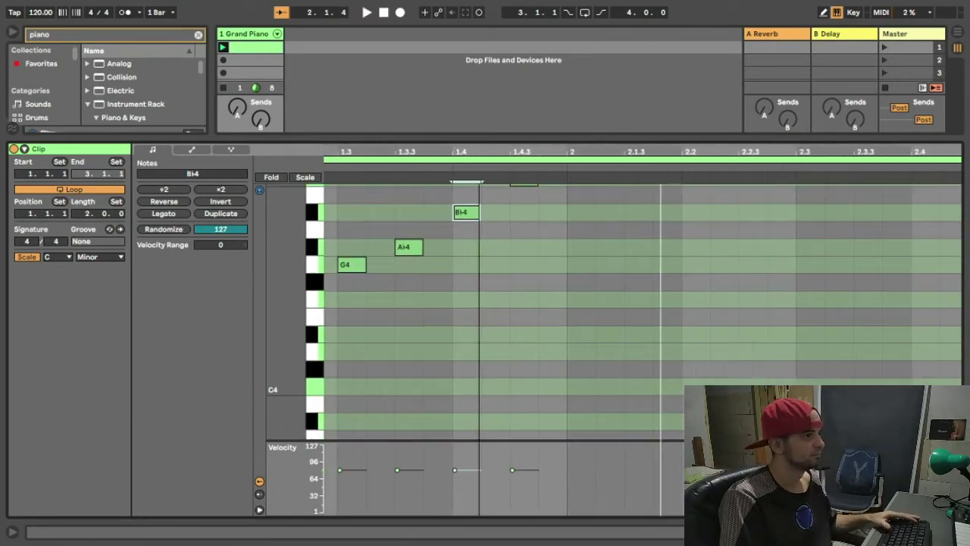
pyautogui.press('-')
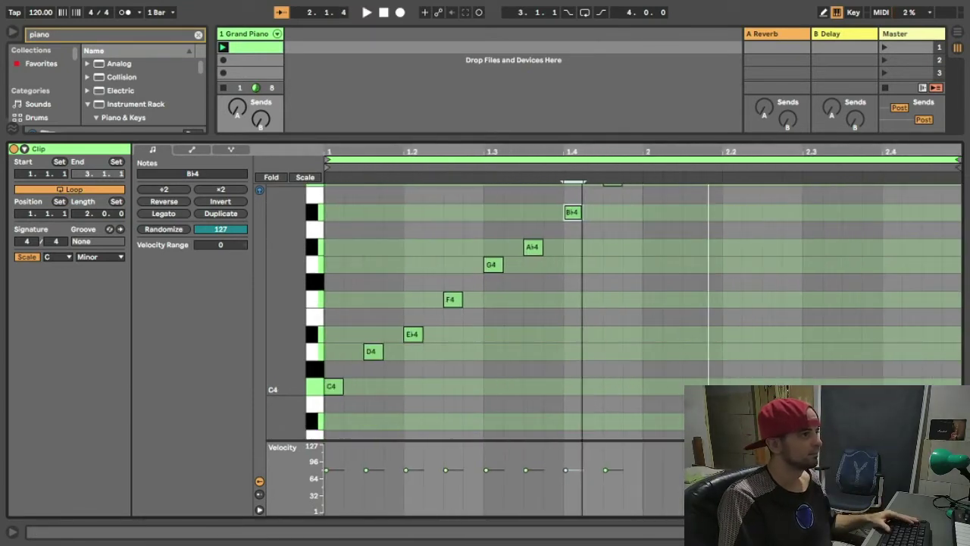
# Step: Change the clip's scale to Major Pentatonic, then raise the E♭4 note to E4 and the F4 note to G4
pyautogui.click(106, 256)
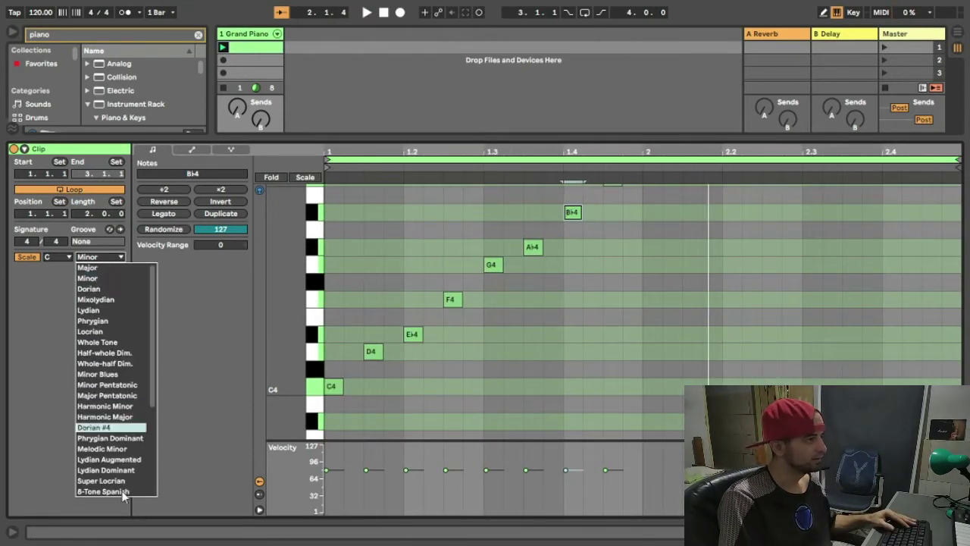
pyautogui.click(99, 394)
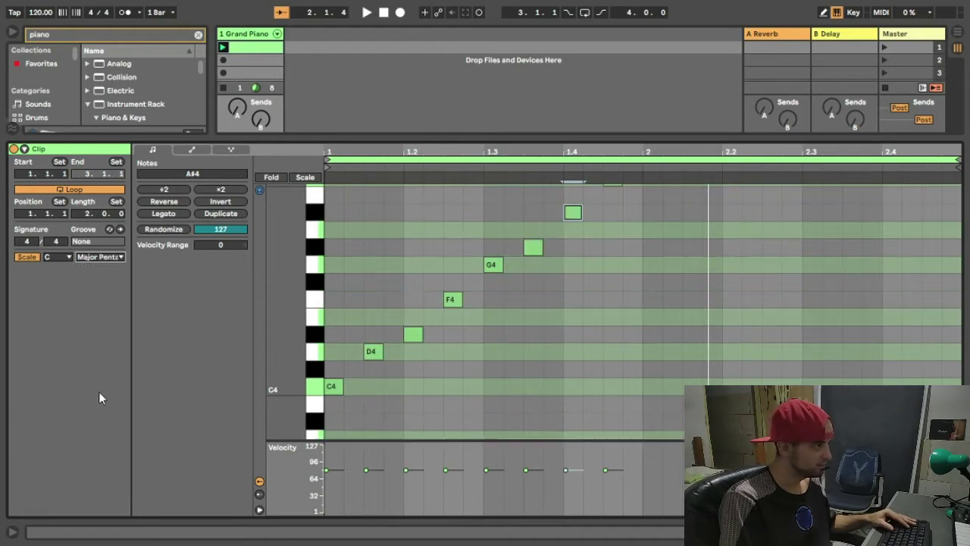
pyautogui.scroll(-2, 358, 296)
pyautogui.click(377, 309)
pyautogui.moveTo(415, 293); pyautogui.dragTo(457, 256)
pyautogui.scroll(1, 429, 285)
pyautogui.scroll(1, 429, 288)
pyautogui.scroll(1, 496, 284)
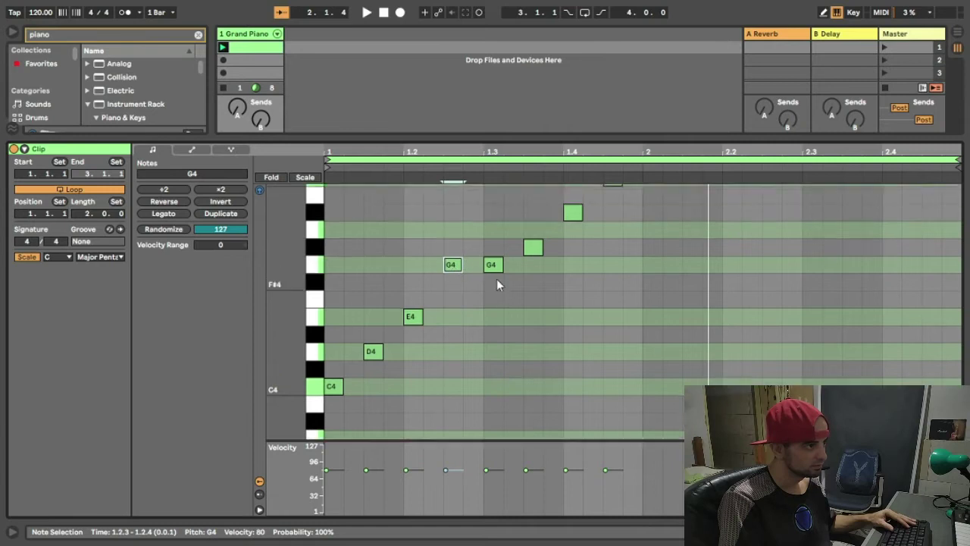
# Step: Raise the note at 1.3.3 to A4 and delete the duplicate G4 at 1.3
pyautogui.scroll(1, 496, 284)
pyautogui.click(497, 280)
pyautogui.moveTo(525, 260); pyautogui.dragTo(537, 255)
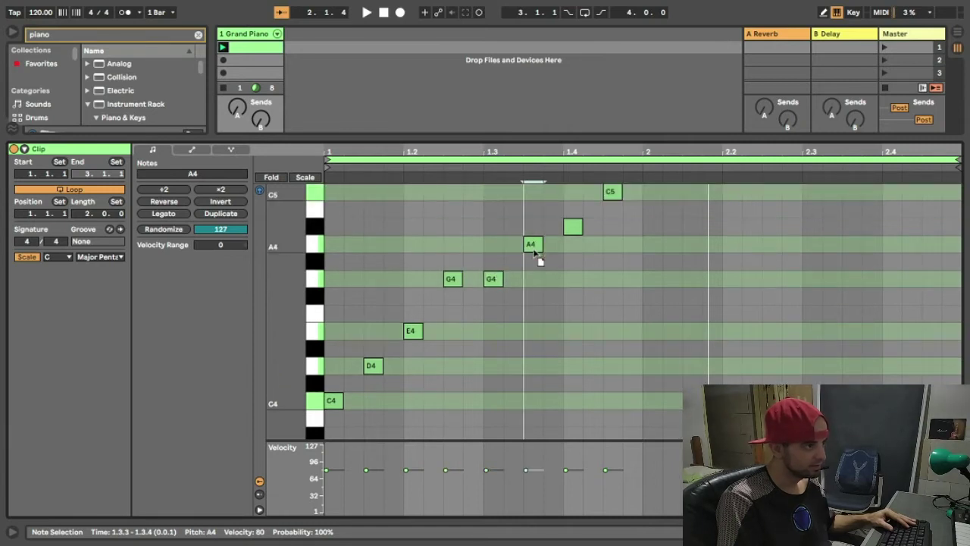
pyautogui.scroll(1, 526, 281)
pyautogui.click(498, 311)
pyautogui.press('Delete')
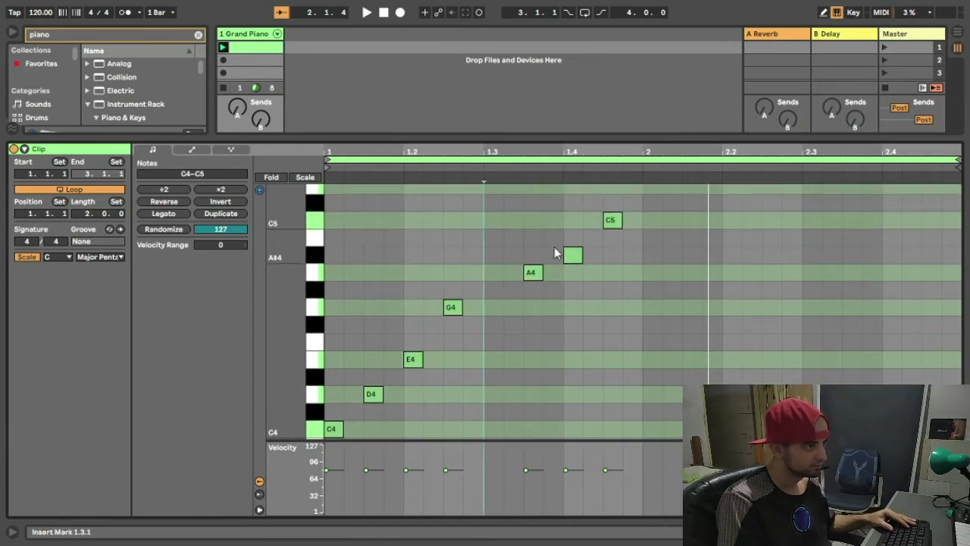
# Step: Raise the last two notes to C5 and D5, and shift A4, C5 and D5 earlier to 1.3, 1.3.3 and 1.4
pyautogui.scroll(1, 554, 246)
pyautogui.moveTo(574, 279); pyautogui.dragTo(612, 219)
pyautogui.press('space')
pyautogui.scroll(-1, 381, 302)
pyautogui.moveTo(534, 288); pyautogui.dragTo(497, 289)
pyautogui.moveTo(571, 235); pyautogui.dragTo(531, 236)
pyautogui.moveTo(618, 198); pyautogui.dragTo(579, 200)
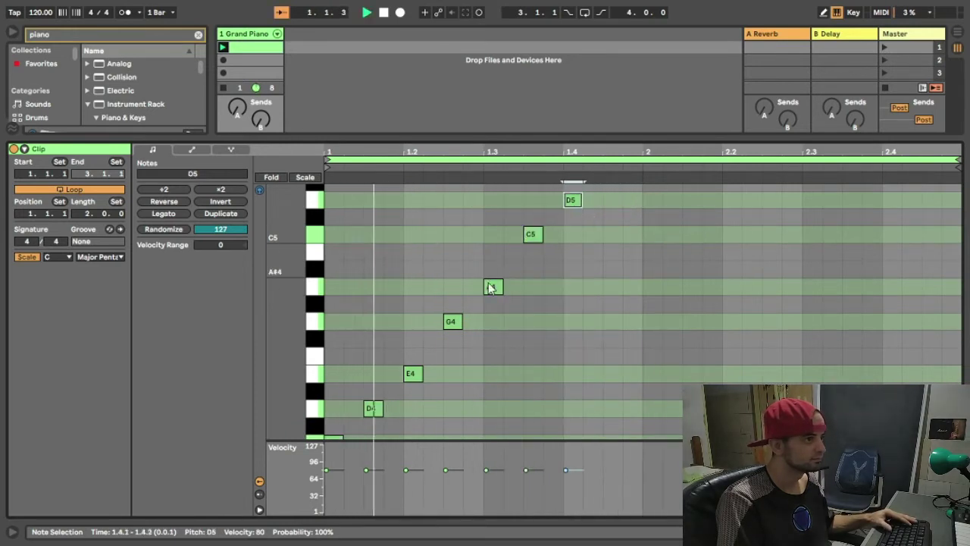
# Step: Change the clip's scale to Harmonic Minor and lower the E4 note to E♭4
pyautogui.scroll(-2, 384, 310)
pyautogui.scroll(3, 401, 336)
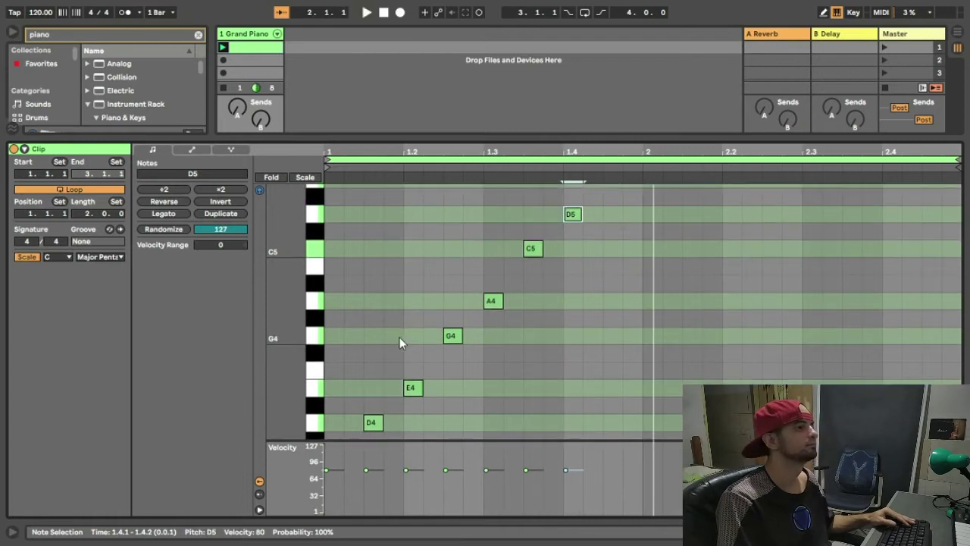
pyautogui.click(101, 258)
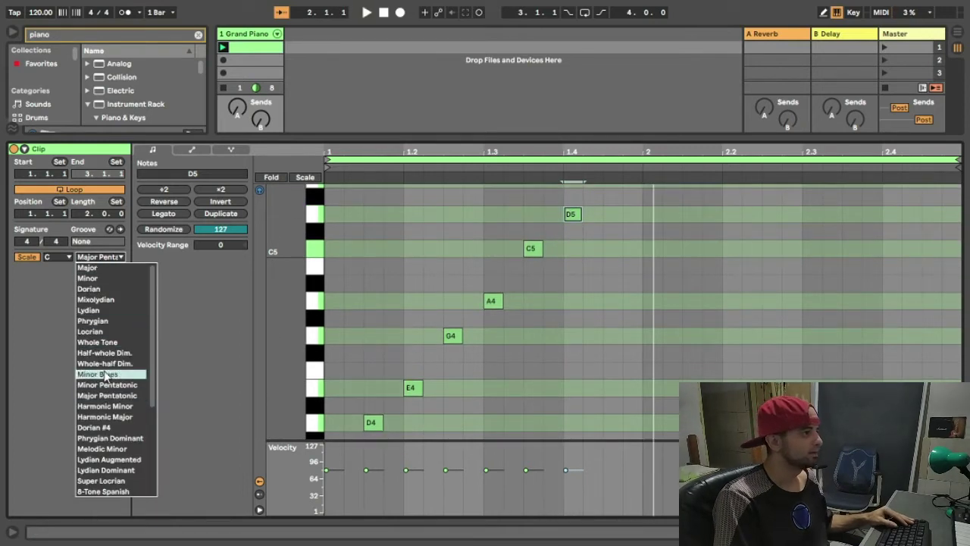
pyautogui.click(98, 409)
pyautogui.scroll(-3, 387, 386)
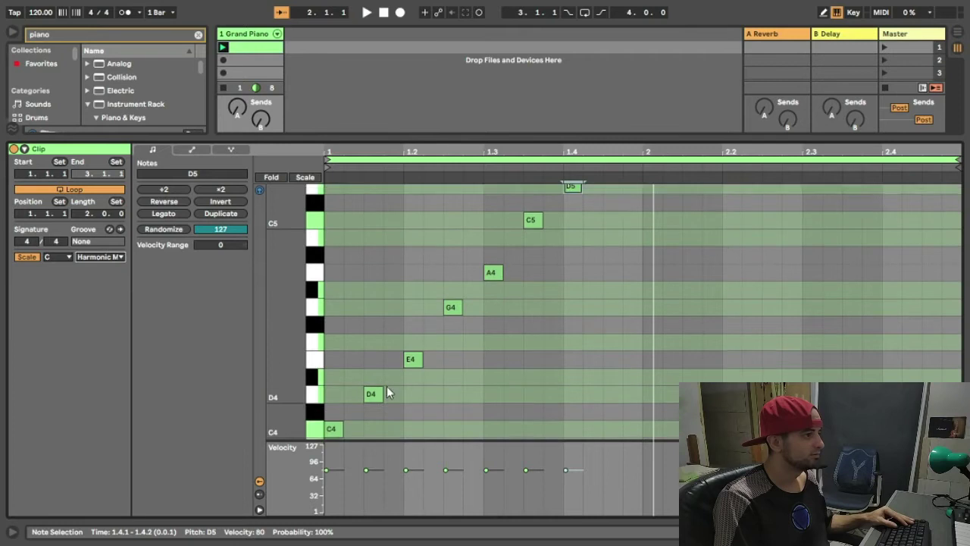
pyautogui.click(377, 411)
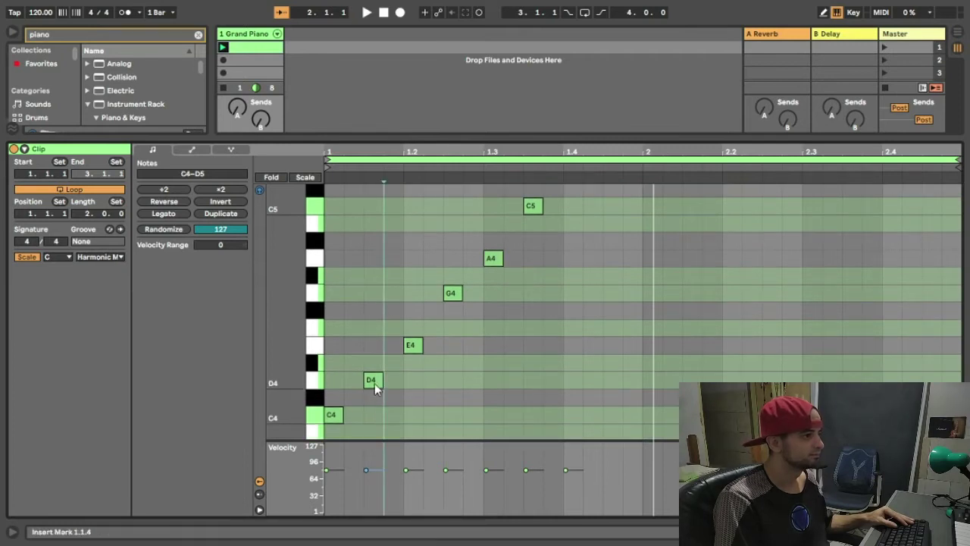
pyautogui.moveTo(411, 351); pyautogui.dragTo(411, 369)
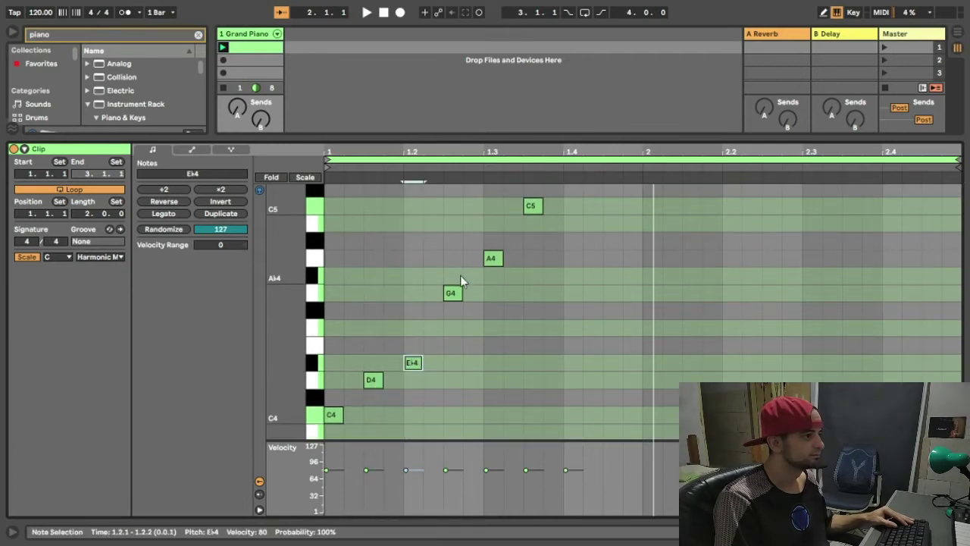
# Step: Lower the last four notes from 1.2.3 onward to F4, G4, A♭4 and B4
pyautogui.moveTo(453, 294); pyautogui.dragTo(452, 328)
pyautogui.moveTo(491, 259); pyautogui.dragTo(490, 292)
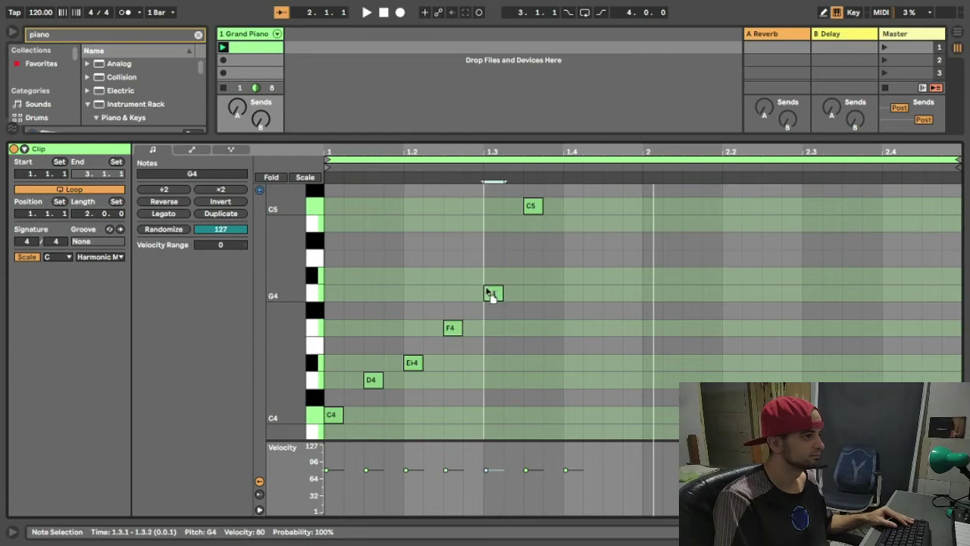
pyautogui.moveTo(534, 206); pyautogui.dragTo(533, 280)
pyautogui.scroll(3, 532, 280)
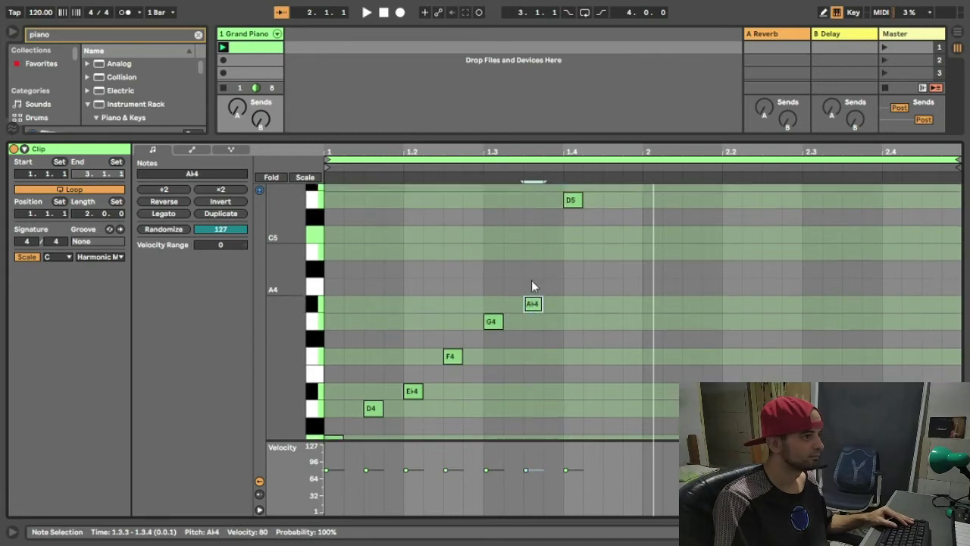
pyautogui.moveTo(568, 214); pyautogui.dragTo(569, 270)
# Step: Play back the C harmonic minor scale in the clip
pyautogui.press('space')
pyautogui.scroll(-2, 373, 319)
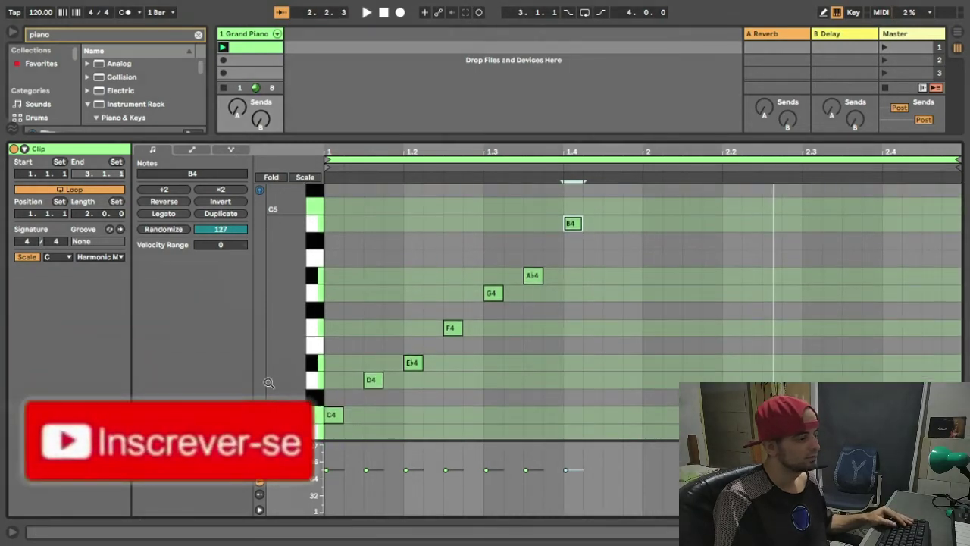
pyautogui.scroll(-2, 425, 318)
pyautogui.click(95, 256)
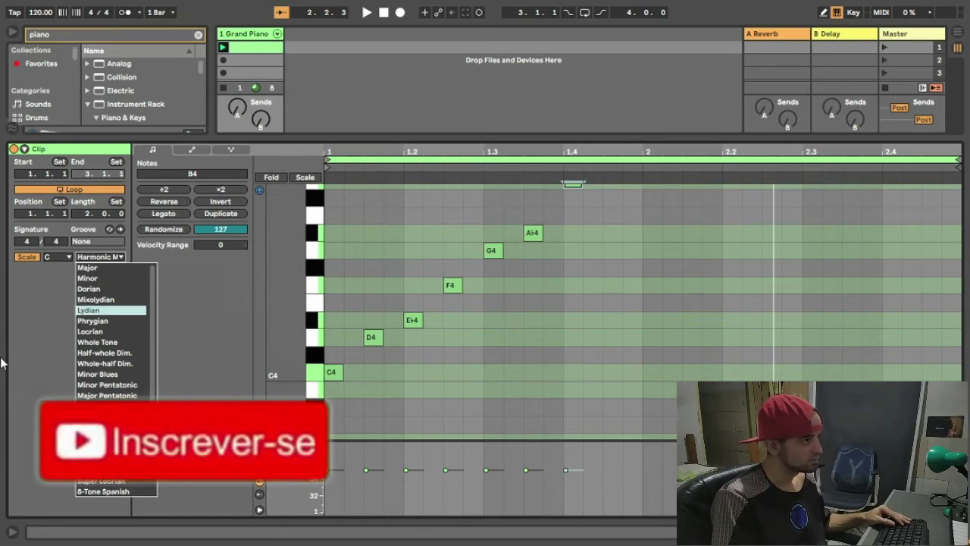
pyautogui.click(197, 303)
pyautogui.scroll(-1, 370, 323)
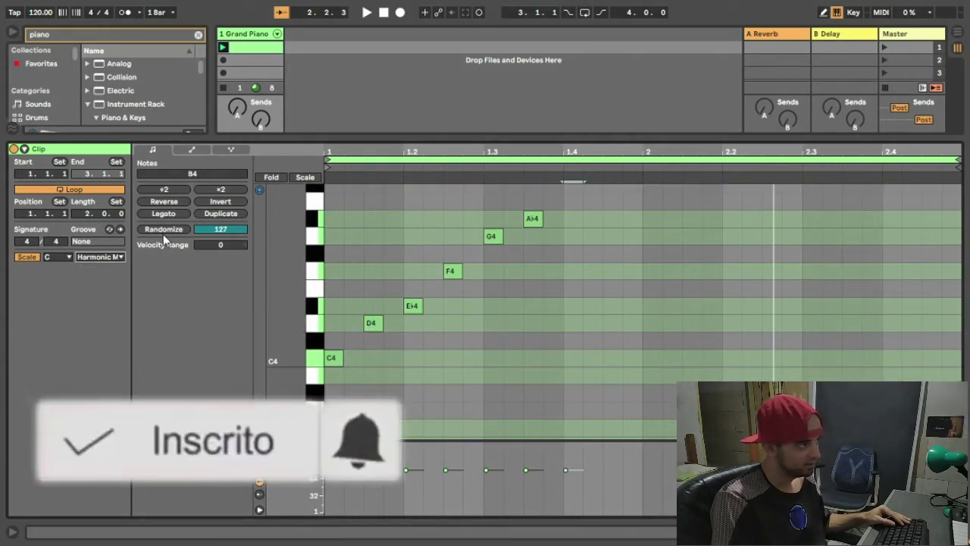
pyautogui.scroll(-1, 432, 302)
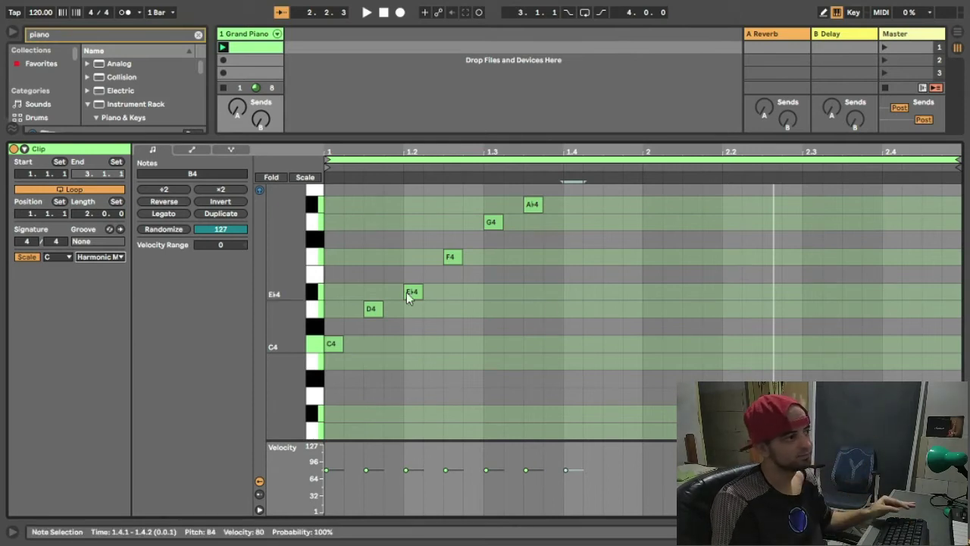
# Step: Fold the piano roll so that it shows only the pitches used by the clip's notes
pyautogui.click(603, 338)
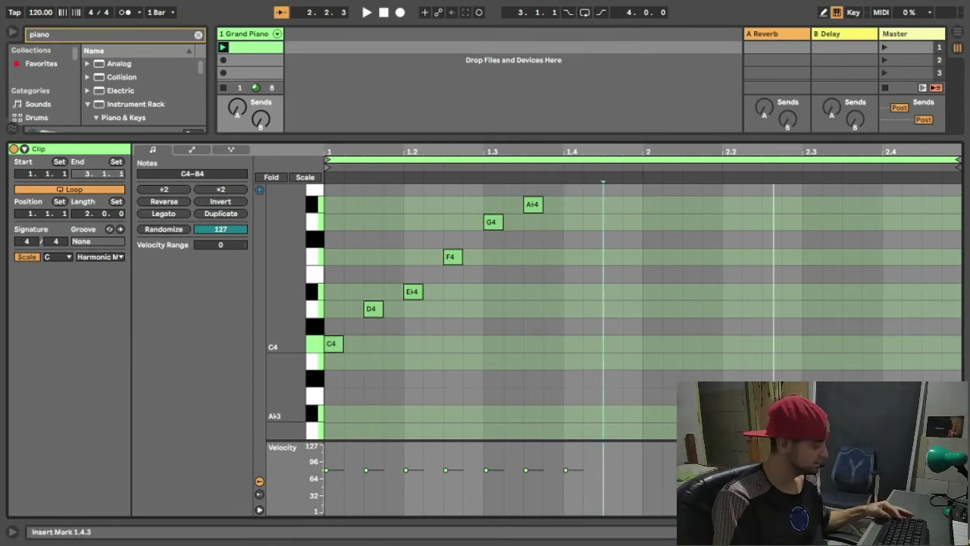
pyautogui.hotkey('ctrl', 'a')
pyautogui.click(271, 177)
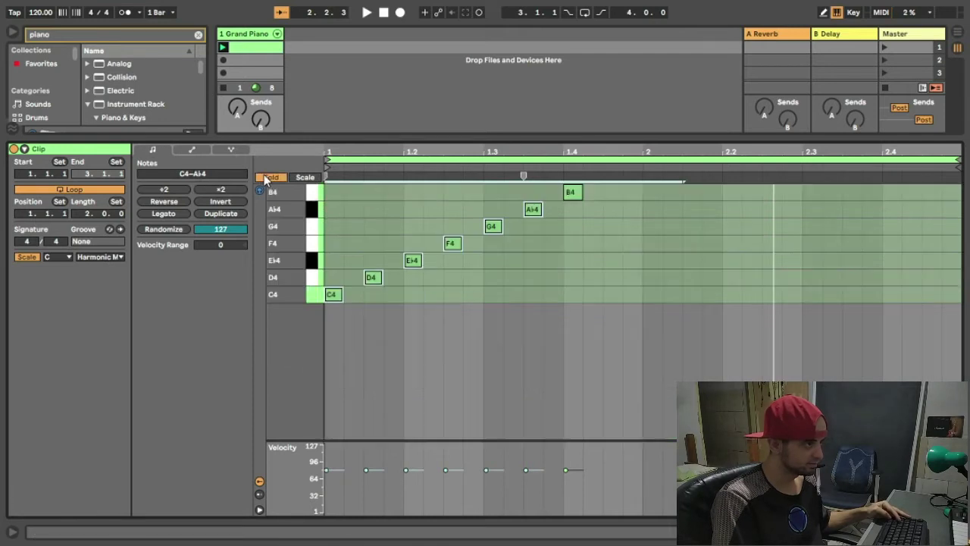
pyautogui.moveTo(661, 329); pyautogui.dragTo(279, 176)
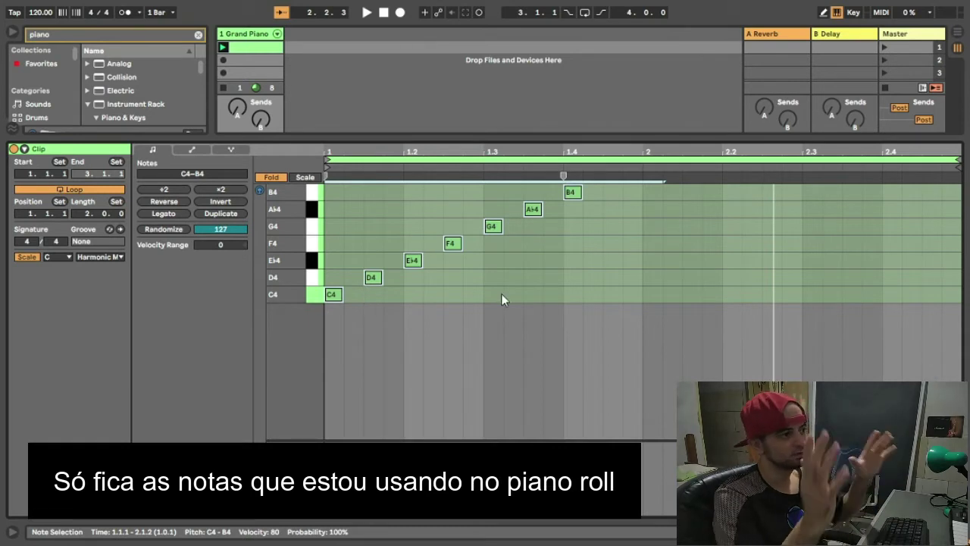
pyautogui.click(552, 361)
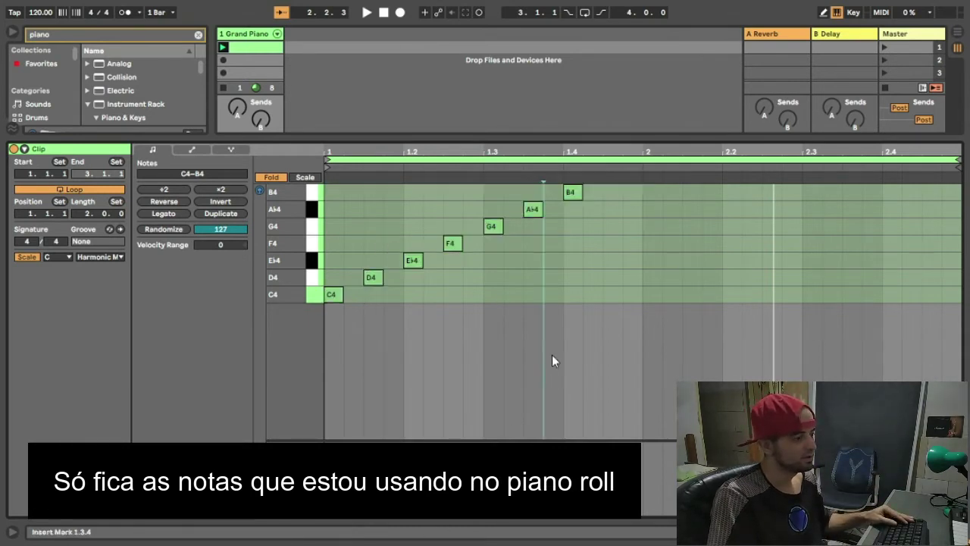
# Step: Randomize the velocities of all notes from C4 to B4 with an amount of 127 and play back the clip
pyautogui.moveTo(664, 368); pyautogui.dragTo(324, 181)
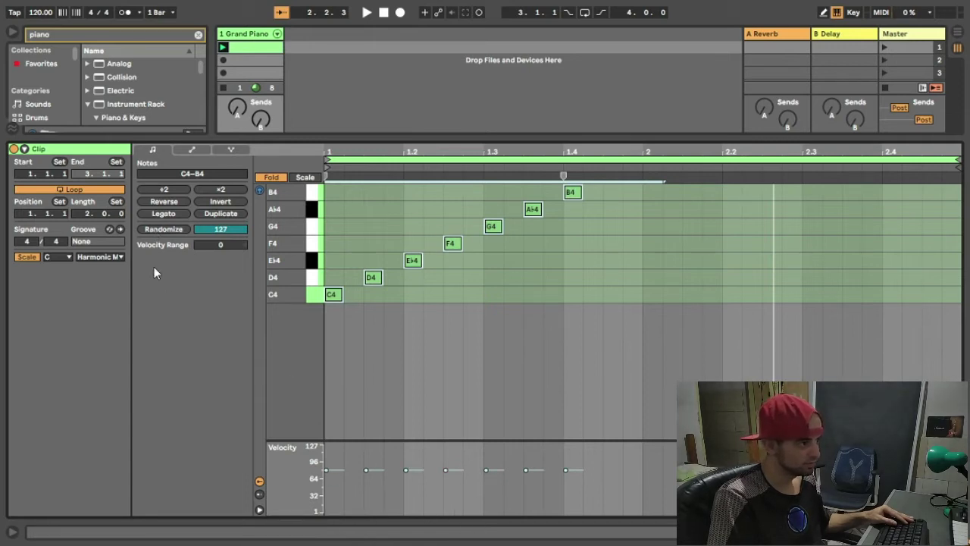
pyautogui.click(156, 228)
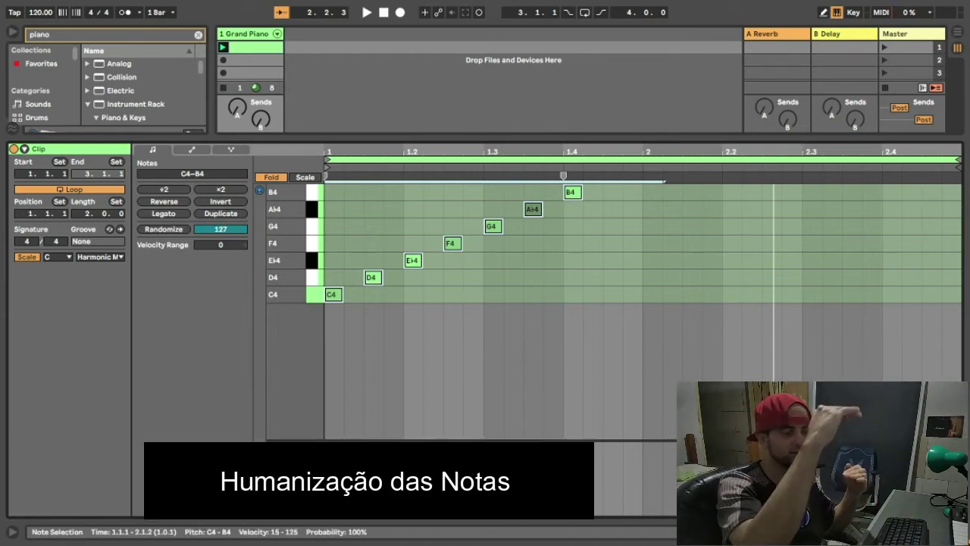
pyautogui.press('space')
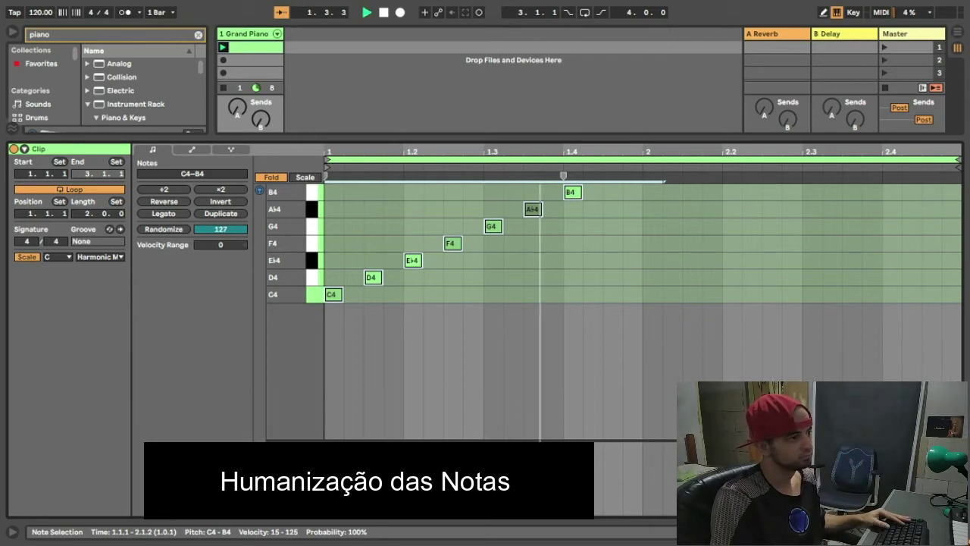
pyautogui.press('space')
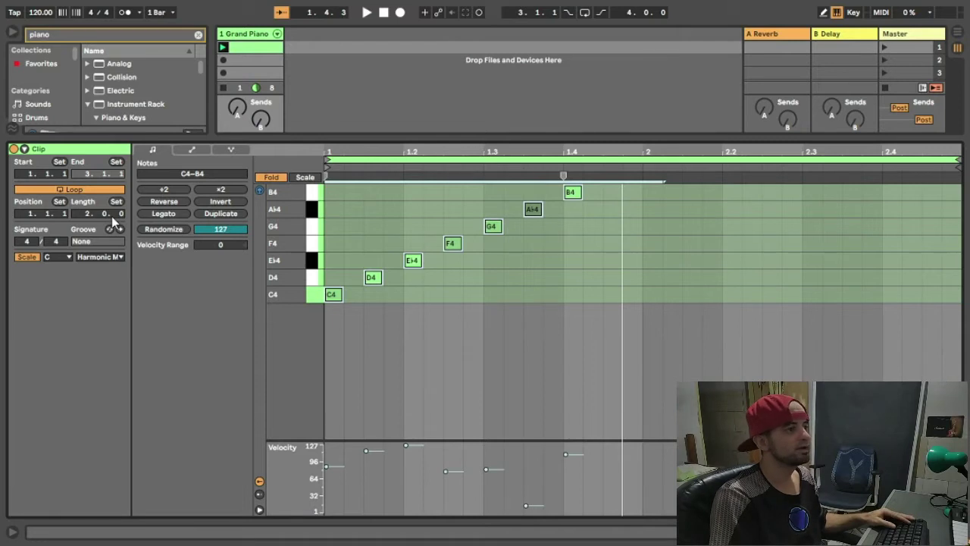
# Step: Randomize the velocities of the selected notes three more times, listening to the clip in between
pyautogui.click(180, 229)
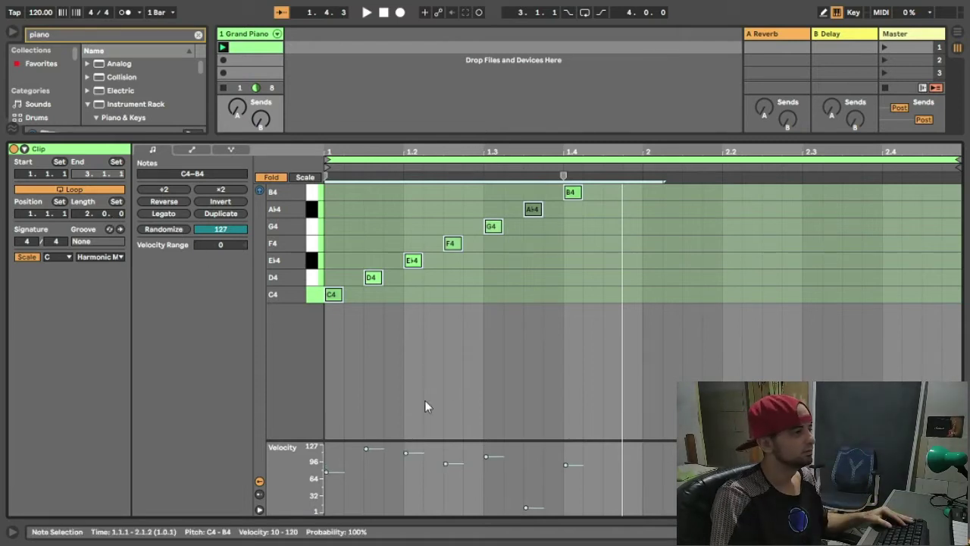
pyautogui.press('space')
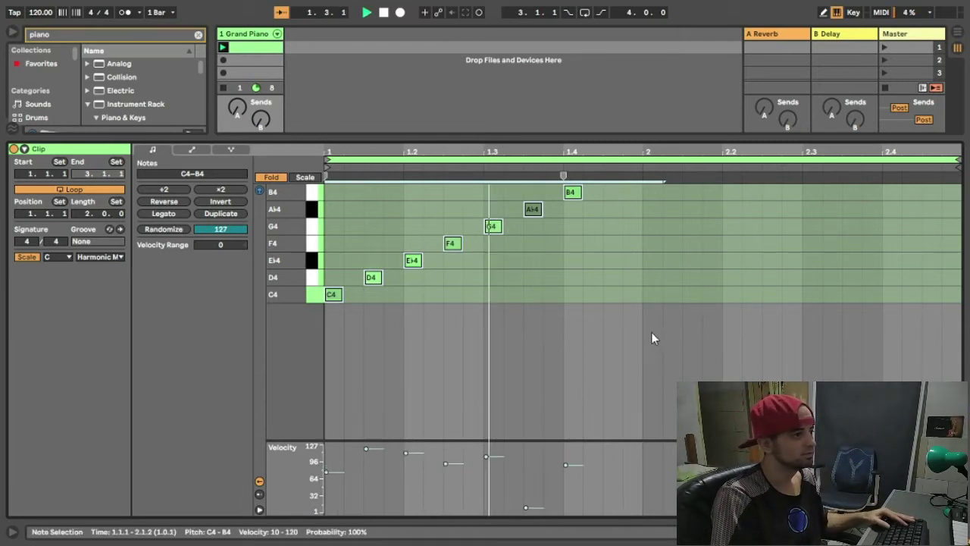
pyautogui.click(161, 228)
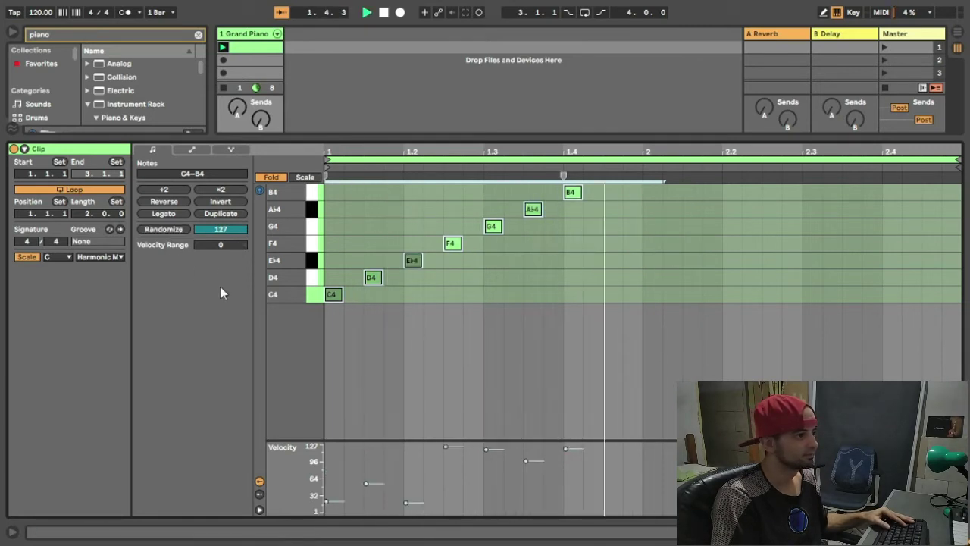
pyautogui.click(164, 229)
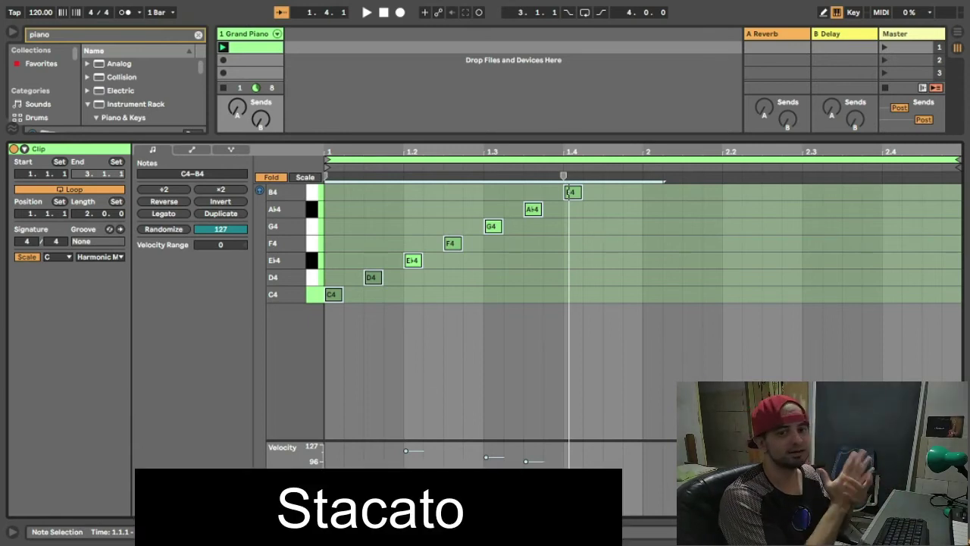
# Step: Try Legato on all notes of the scale, play back the clip, and undo the note lengthening
pyautogui.moveTo(708, 387); pyautogui.dragTo(292, 185)
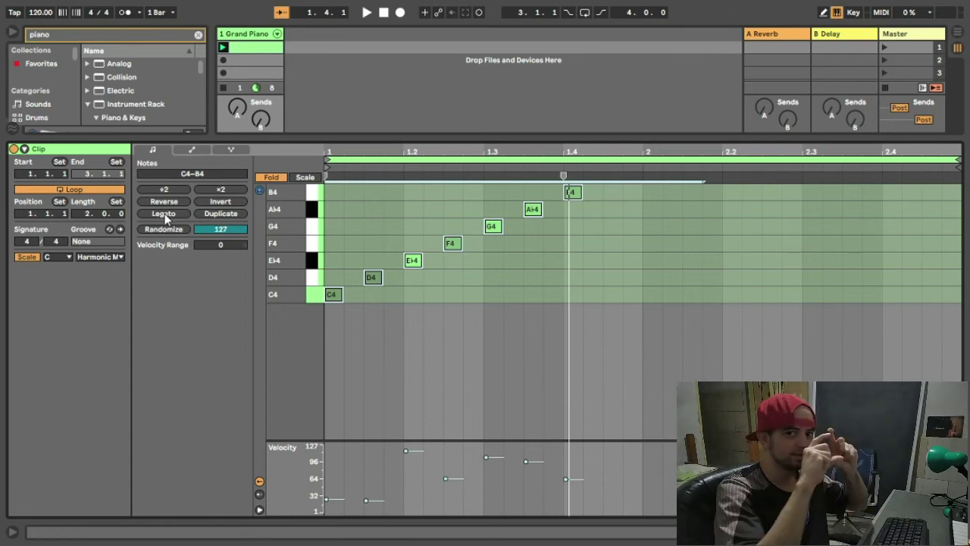
pyautogui.click(164, 215)
pyautogui.press('space')
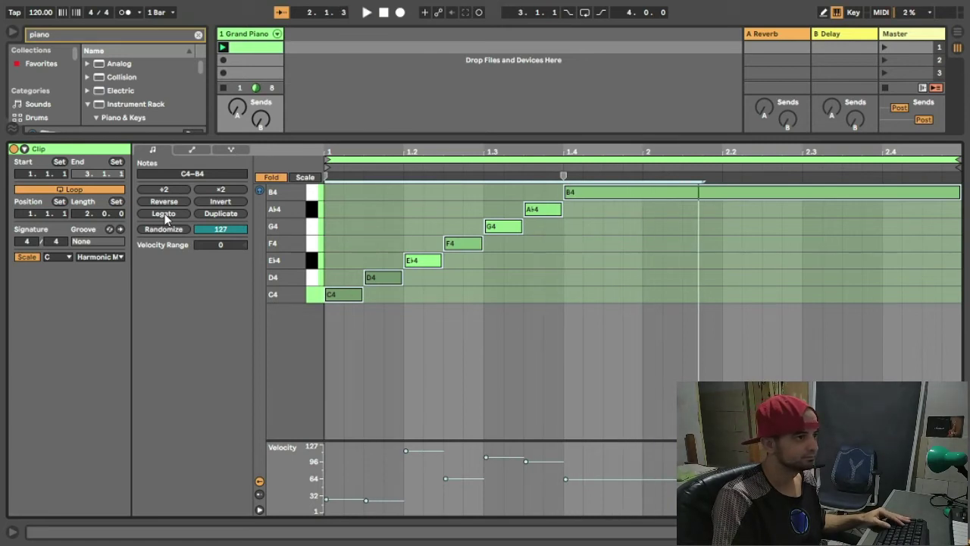
pyautogui.hotkey('ctrl', 'z')
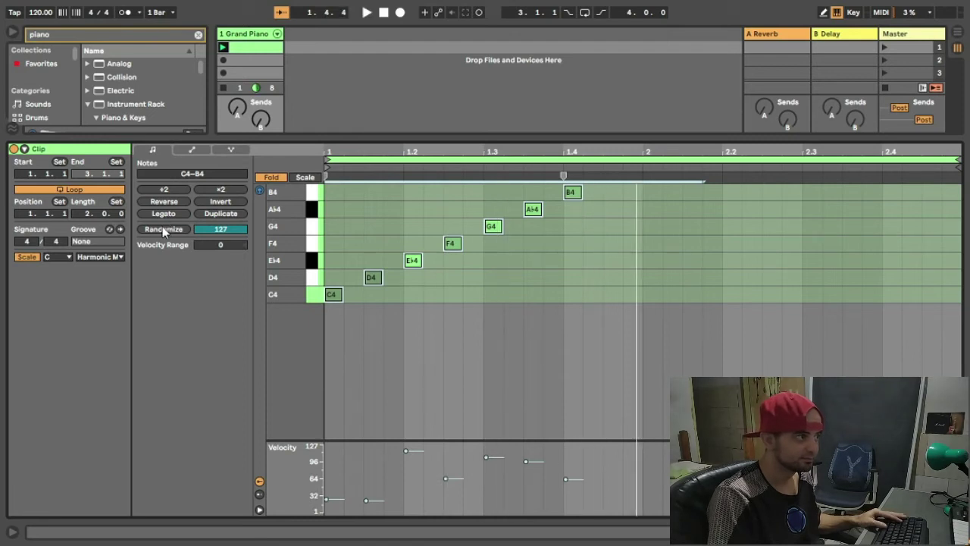
# Step: Try Legato again with playback, shorten the clip's loop end to 2.1.1, and undo both changes
pyautogui.click(160, 215)
pyautogui.moveTo(551, 151)
pyautogui.mouseDown()
pyautogui.moveTo(551, 182)
pyautogui.moveTo(551, 152)
pyautogui.mouseUp()
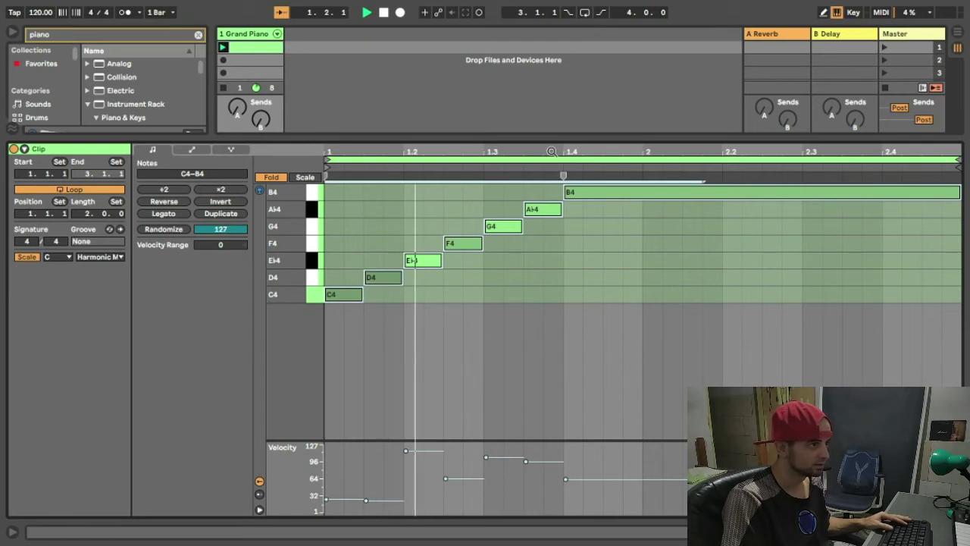
pyautogui.press('space')
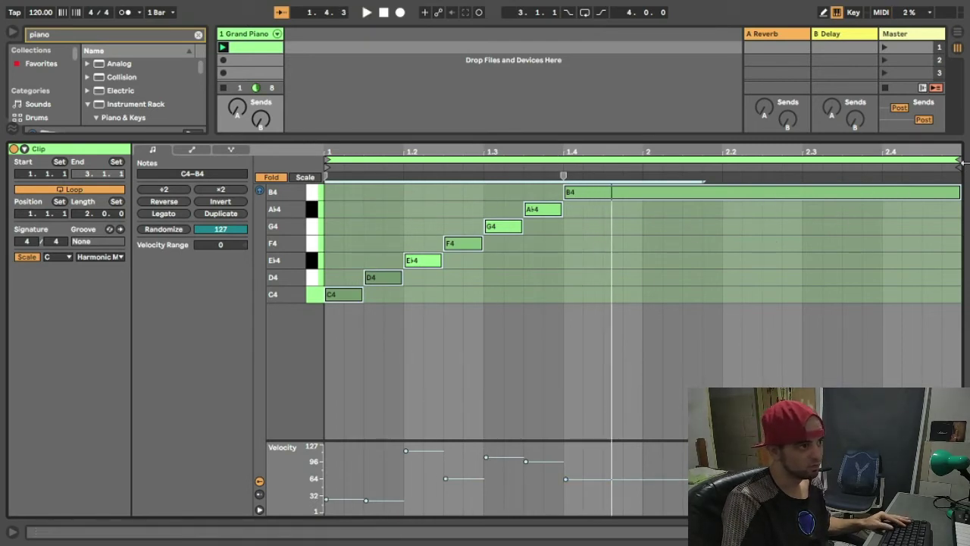
pyautogui.moveTo(958, 162)
pyautogui.mouseDown()
pyautogui.moveTo(562, 161)
pyautogui.moveTo(642, 162)
pyautogui.mouseUp()
pyautogui.hotkey('ctrl', 'z')
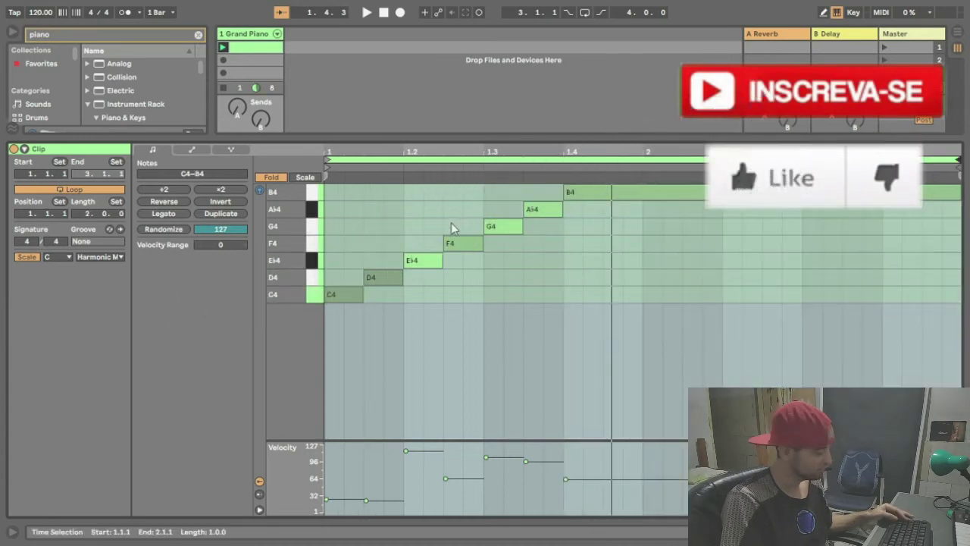
pyautogui.hotkey('ctrl', 'z')
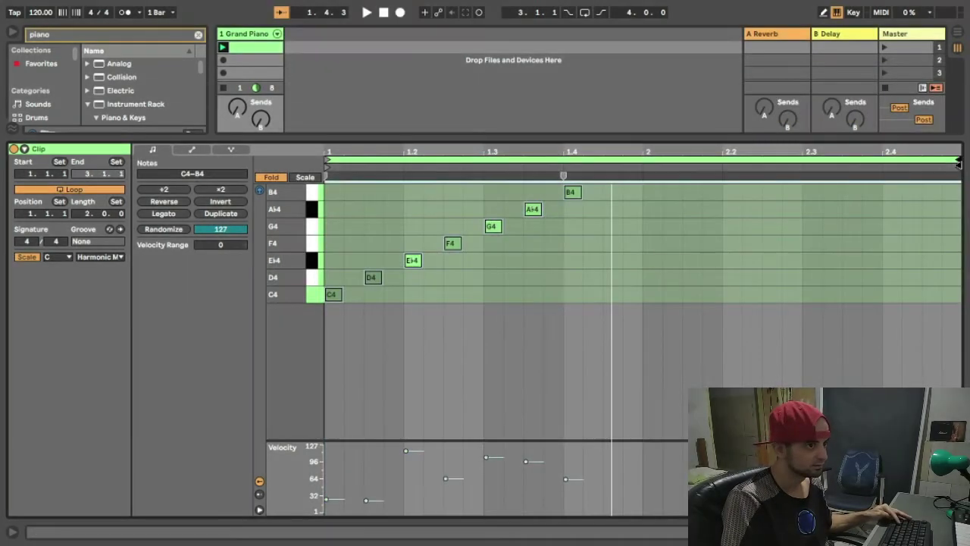
# Step: Try a loop end of 2.1.1 with Legato on all notes, listen to it, and undo the Legato
pyautogui.moveTo(957, 161)
pyautogui.mouseDown()
pyautogui.moveTo(820, 167)
pyautogui.moveTo(622, 209)
pyautogui.moveTo(643, 206)
pyautogui.mouseUp()
pyautogui.click(159, 215)
pyautogui.press('space')
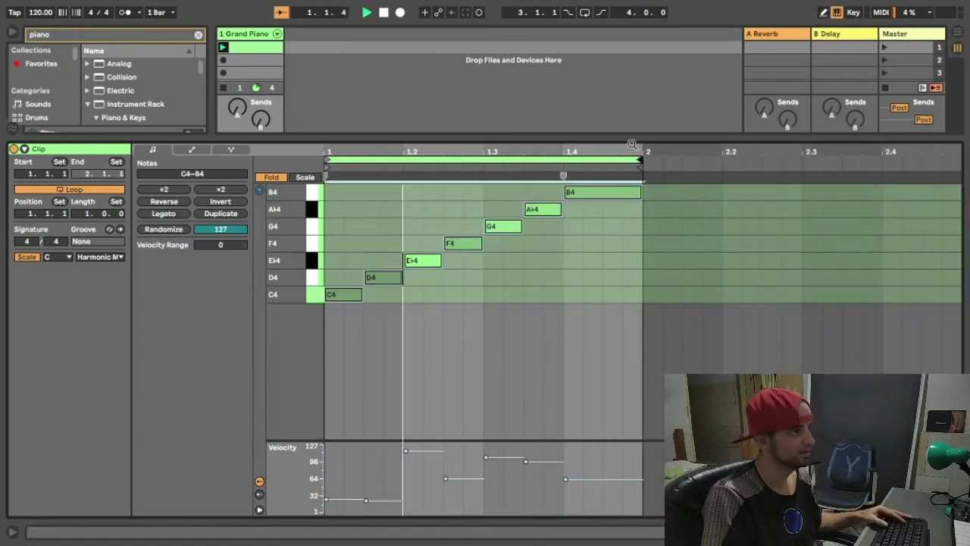
pyautogui.press('space')
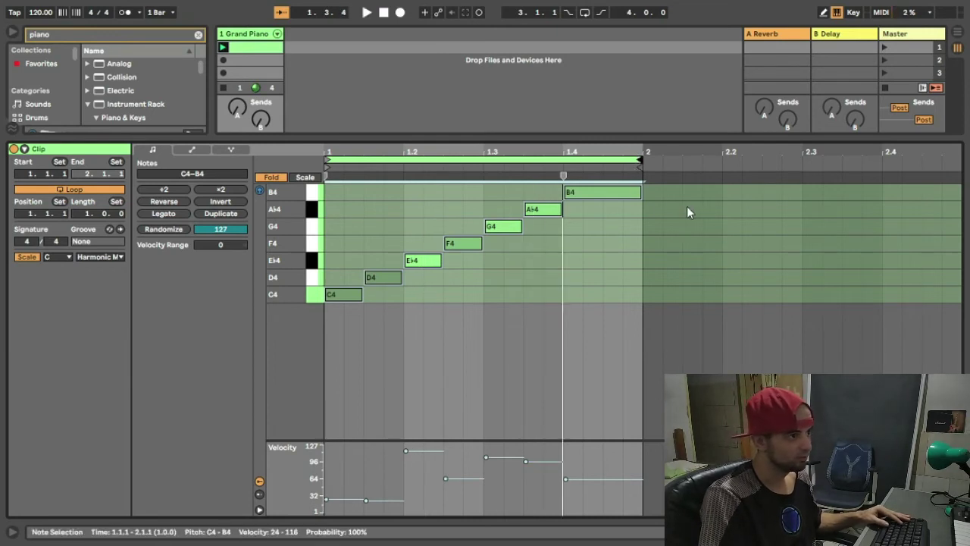
pyautogui.hotkey('ctrl', 'z')
# Step: Try a loop end of 1.4.4 with Legato on all notes, play it, and undo the Legato
pyautogui.moveTo(639, 161); pyautogui.dragTo(621, 161)
pyautogui.press('space')
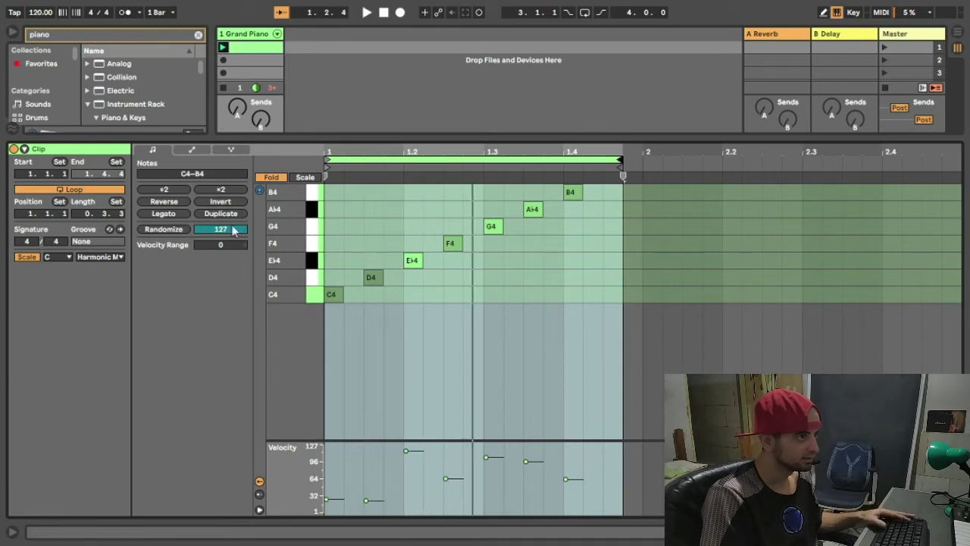
pyautogui.click(169, 215)
pyautogui.press('space')
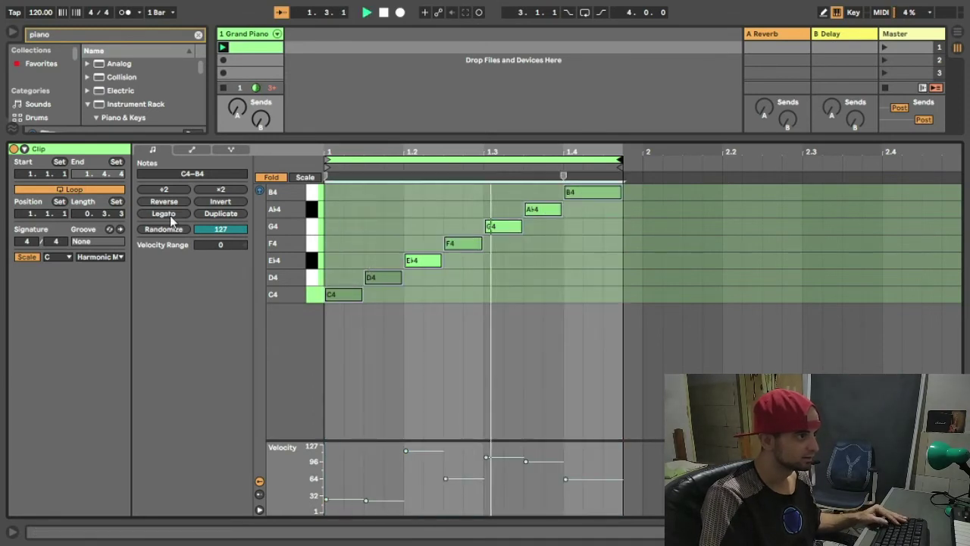
pyautogui.hotkey('ctrl', 'z')
# Step: Move the clip's loop end to 1.4.3 and apply Legato to all notes
pyautogui.moveTo(623, 160); pyautogui.dragTo(602, 160)
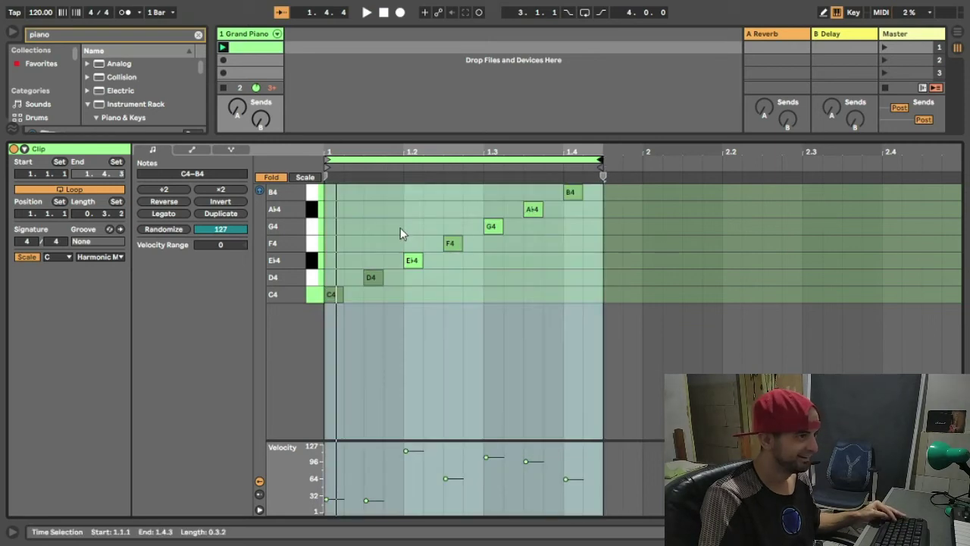
pyautogui.hotkey('ctrl', 'a')
pyautogui.click(164, 214)
# Step: Play back the shortened loop twice to hear the connected legato notes
pyautogui.press('space')
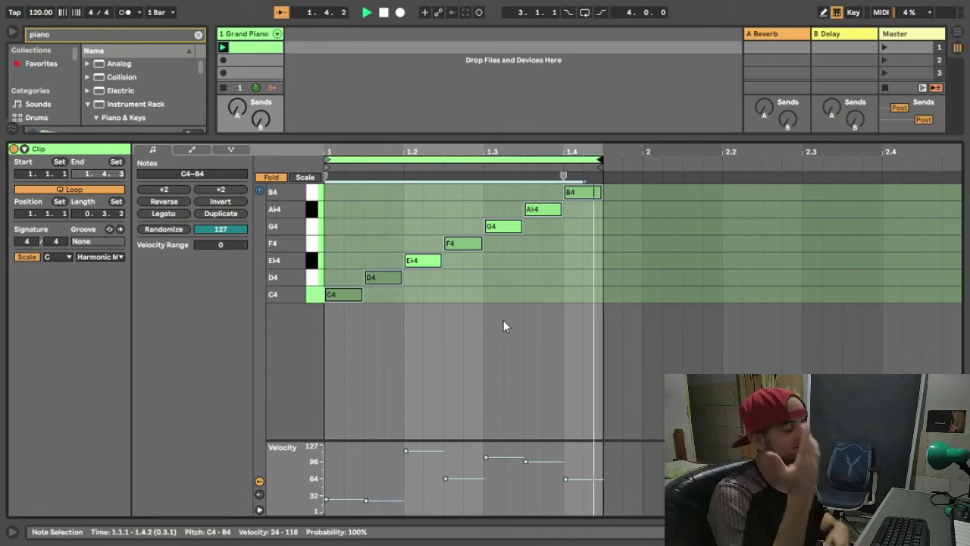
pyautogui.press('space')
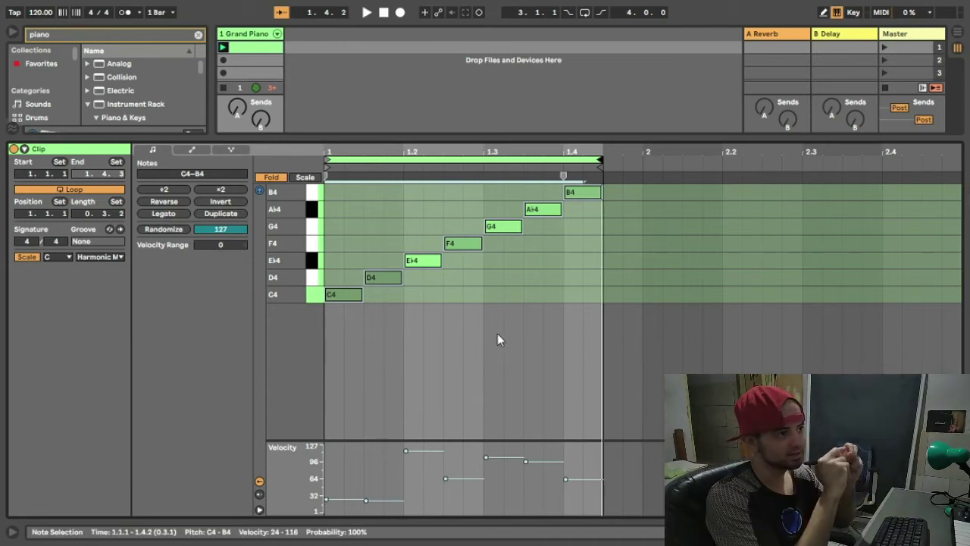
pyautogui.press('space')
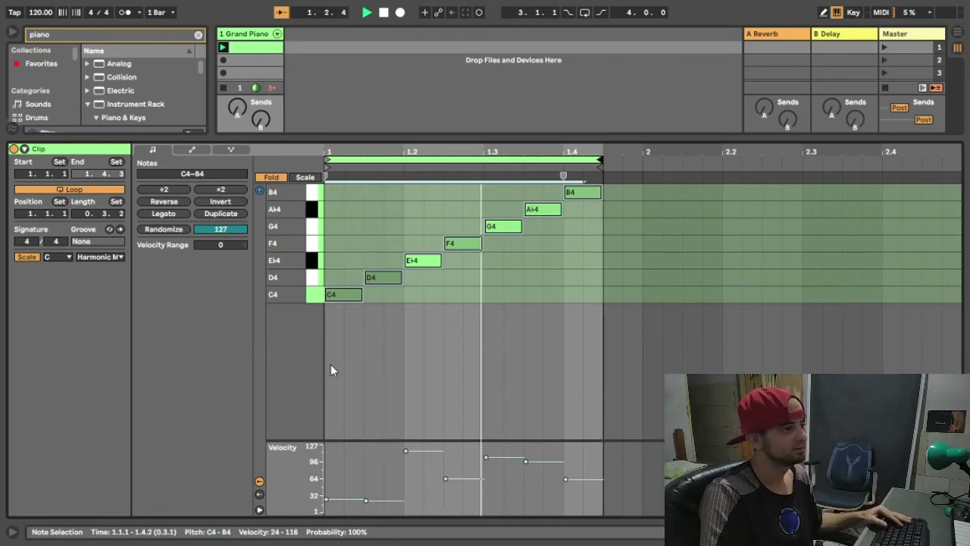
pyautogui.press('space')
# Step: Compress the selected notes to half their duration with ÷2 and play back the clip
pyautogui.moveTo(399, 146); pyautogui.dragTo(399, 206)
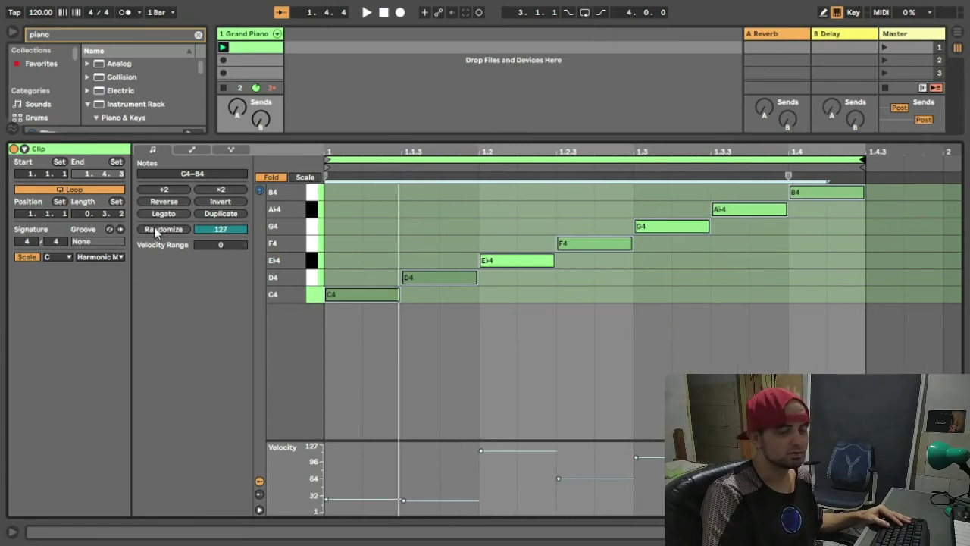
pyautogui.click(162, 189)
pyautogui.press('space')
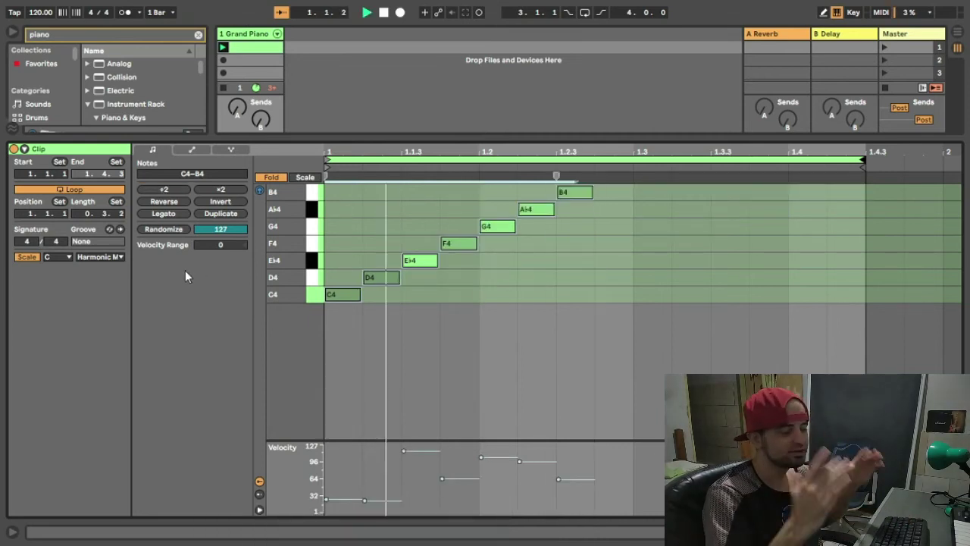
# Step: Try halving the duration of the selected notes twice more, and stretch them back by doubling twice
pyautogui.click(162, 189)
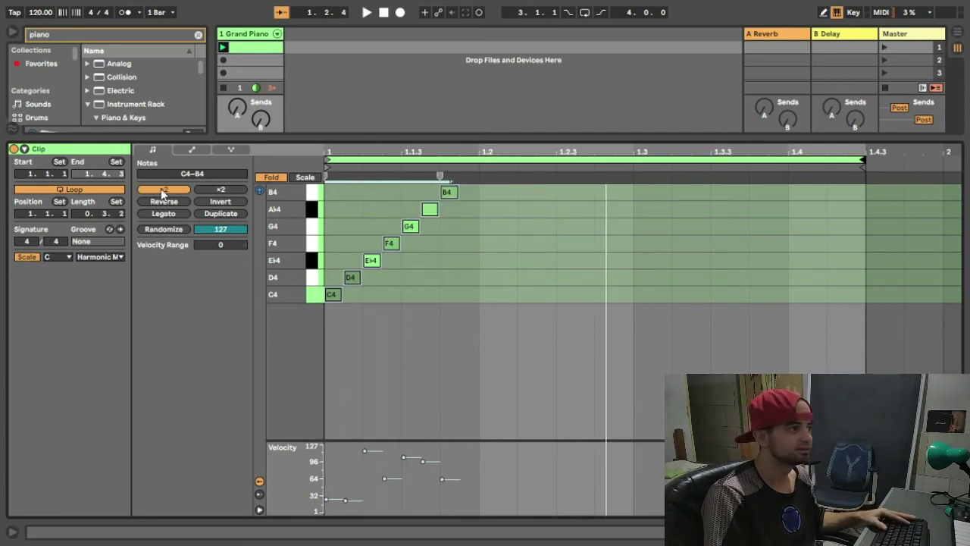
pyautogui.click(163, 189)
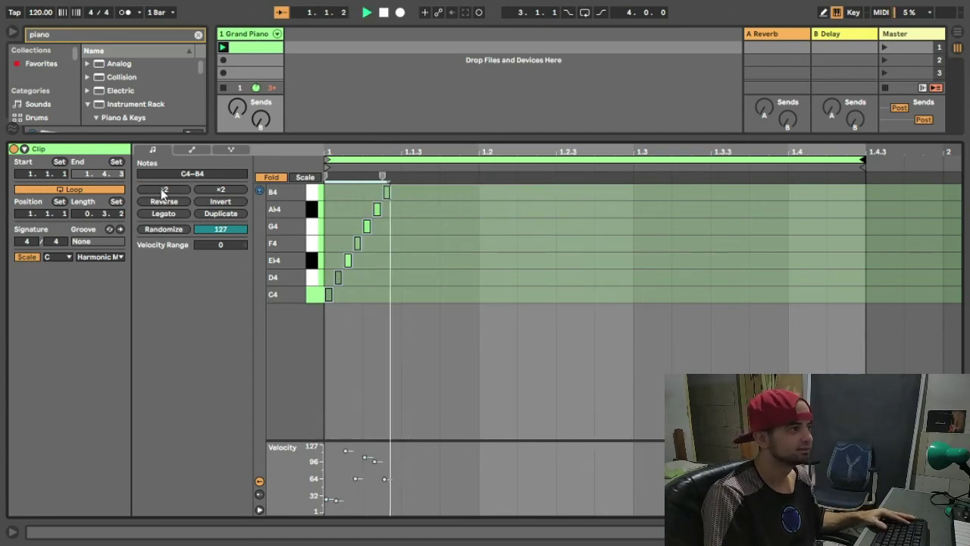
pyautogui.click(223, 190)
pyautogui.click(224, 190)
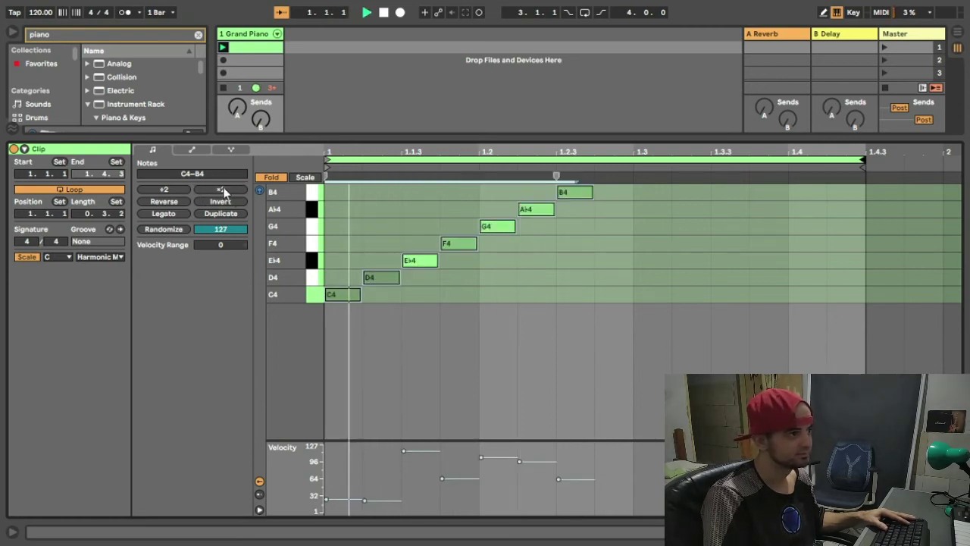
# Step: Stretch the selected notes to double their duration with ×2, and try duplicating the loop before undoing the duplication
pyautogui.click(224, 190)
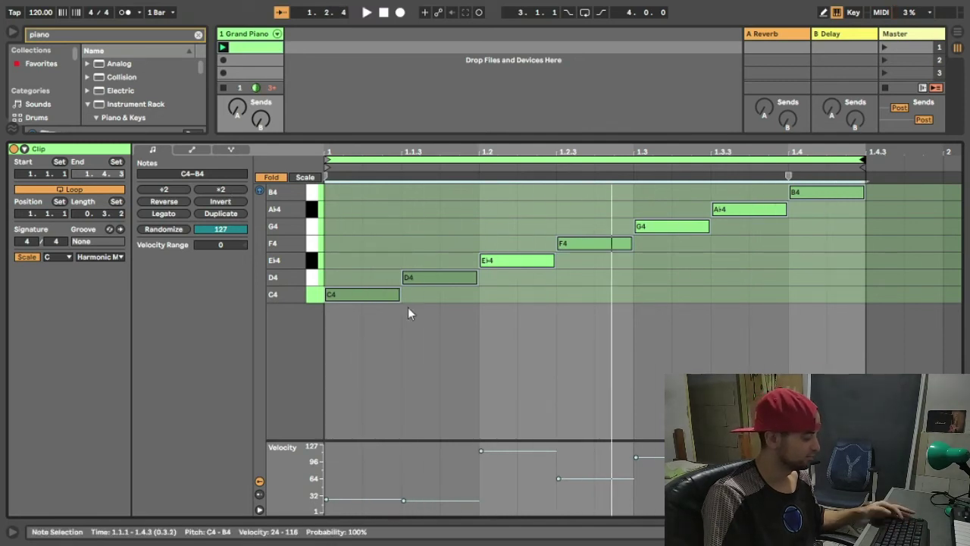
pyautogui.click(212, 217)
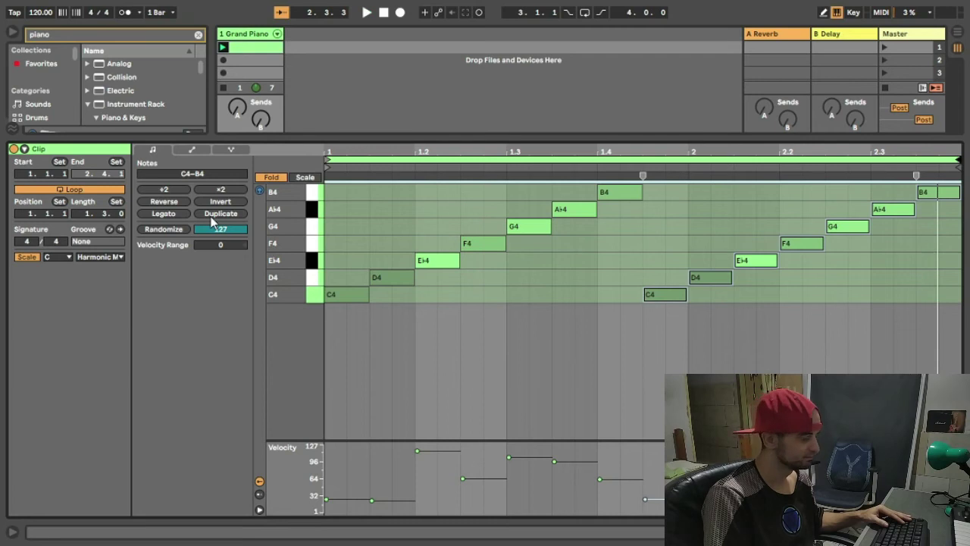
pyautogui.hotkey('ctrl', 'z')
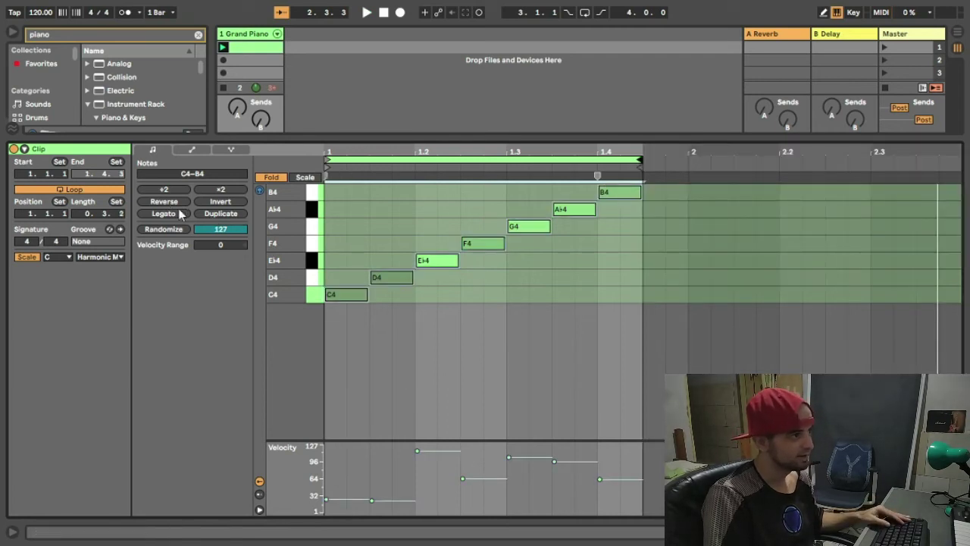
# Step: Reverse all the notes from C4 to B4 and play back the clip to hear the descending scale
pyautogui.click(558, 309)
pyautogui.moveTo(689, 345); pyautogui.dragTo(335, 186)
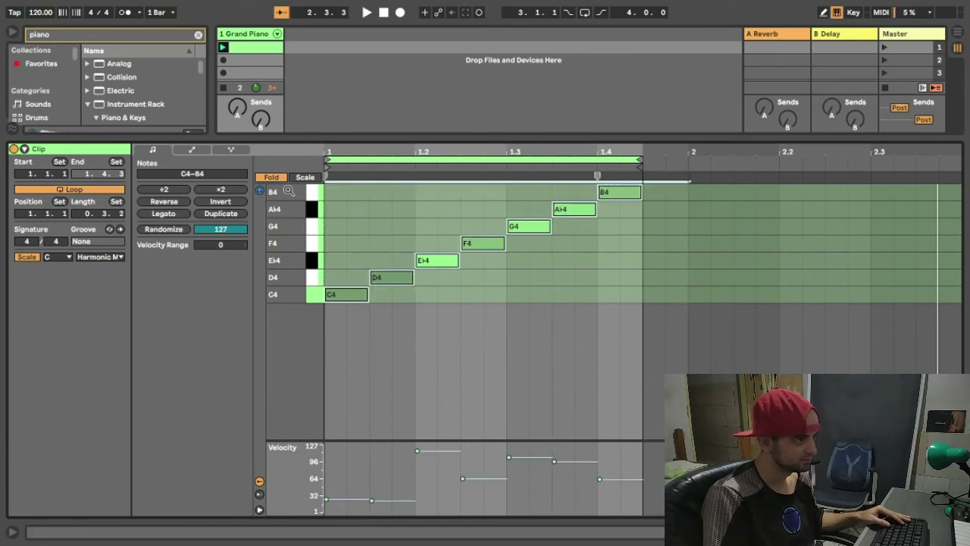
pyautogui.click(162, 201)
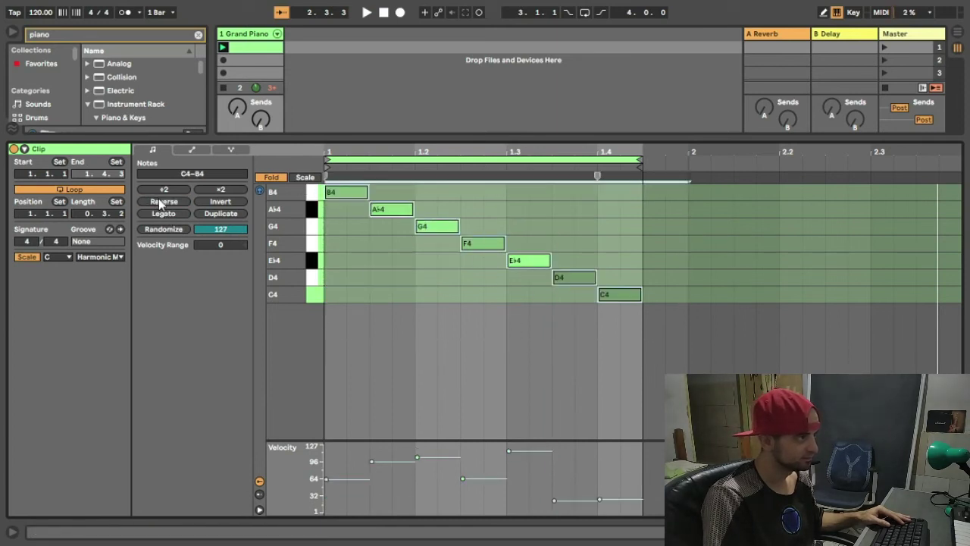
pyautogui.press('space')
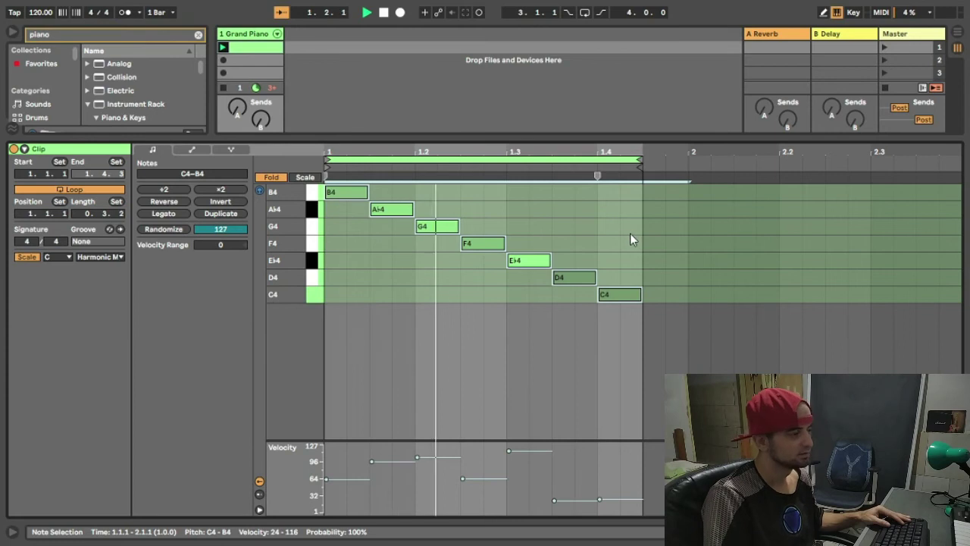
pyautogui.press('space')
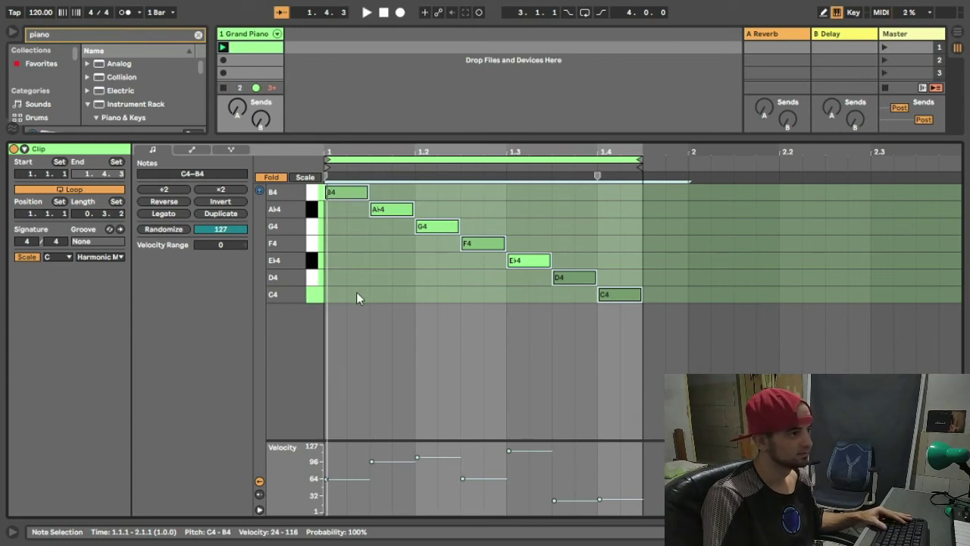